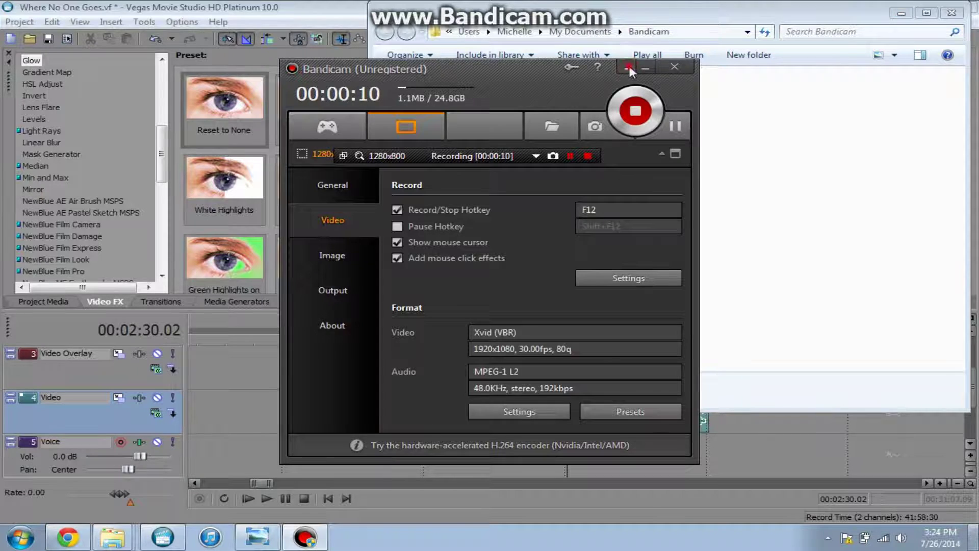
Minimize the screen recorder and file browser windows and move the floating recording bar clear of the editing workspace.
{"action": "left_click", "coordinate": [629, 66]}
{"action": "left_click", "coordinate": [901, 11]}
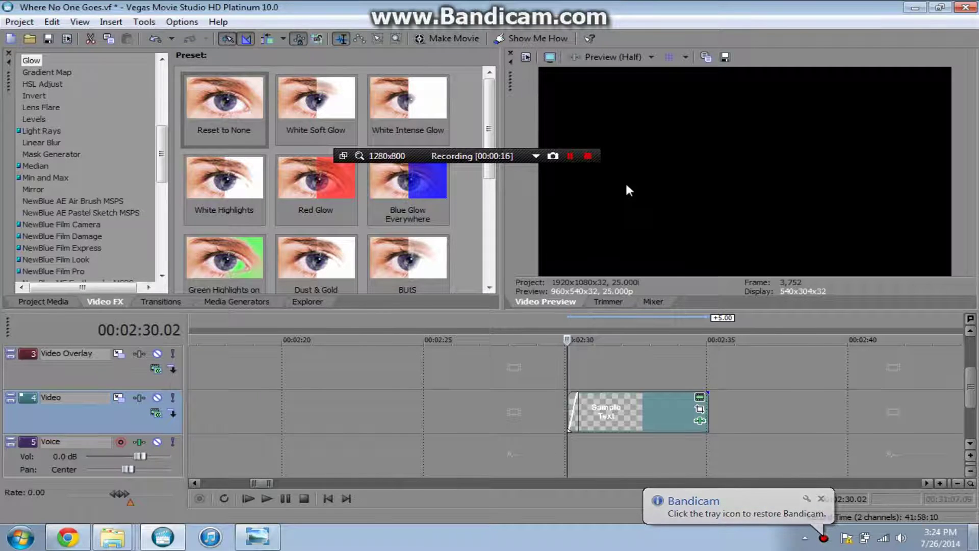
{"action": "left_click", "coordinate": [485, 156]}
{"action": "left_click_drag", "start_coordinate": [485, 156], "coordinate": [492, 11]}
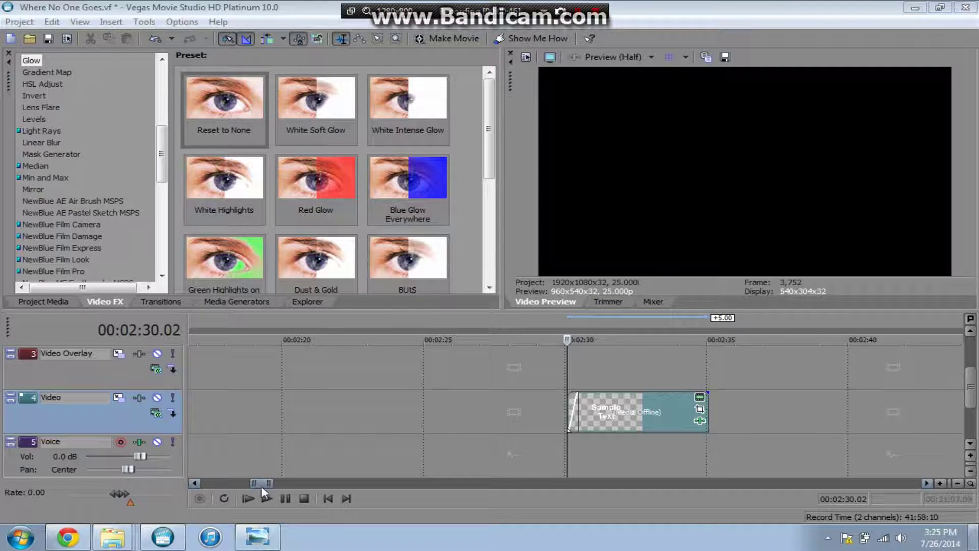
Place the playhead at 00:00:30.14, where the run of short Video Overlay clips begins, with the Text track in view.
{"action": "scroll", "coordinate": [314, 467], "scroll_direction": "down", "scroll_amount": 2}
{"action": "scroll", "coordinate": [314, 466], "scroll_direction": "down", "scroll_amount": 3}
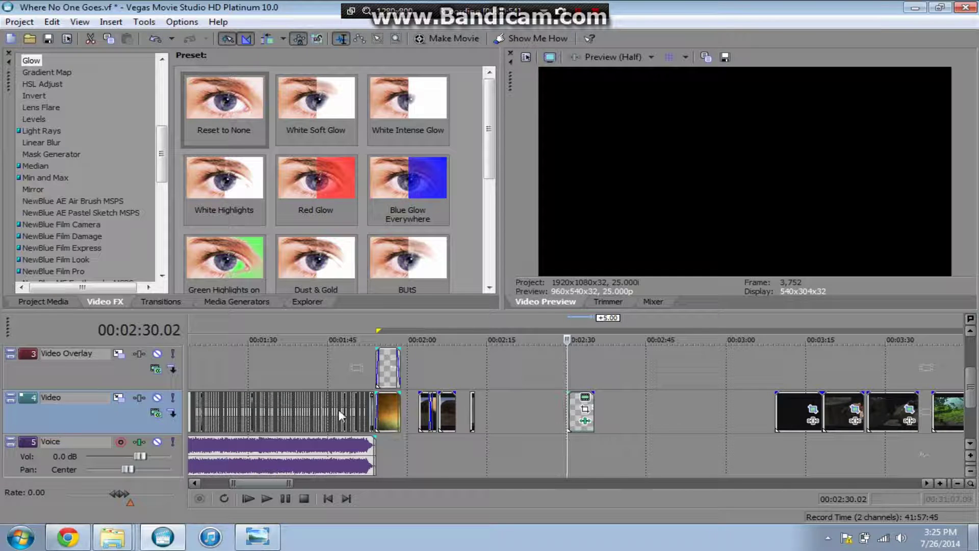
{"action": "scroll", "coordinate": [340, 414], "scroll_direction": "down", "scroll_amount": 2}
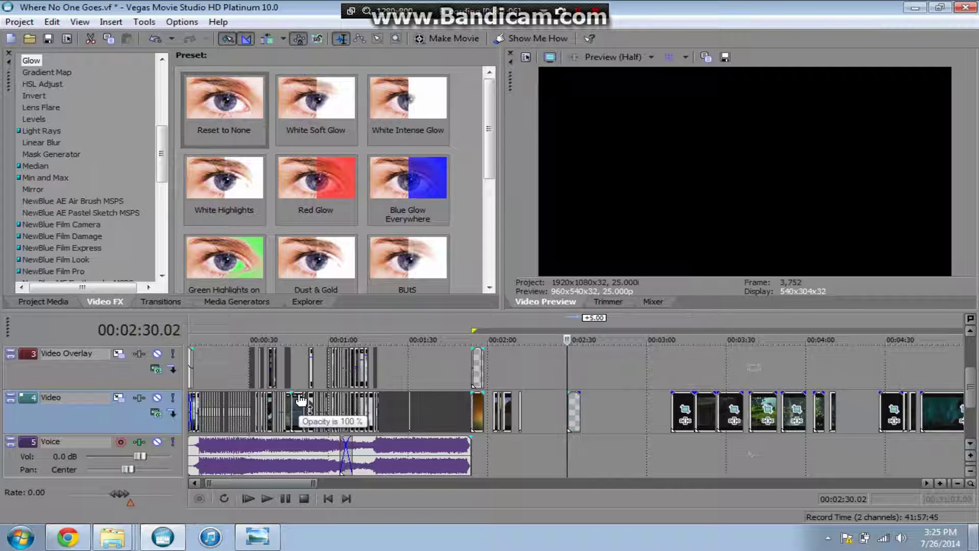
{"action": "left_click", "coordinate": [252, 363]}
{"action": "scroll", "coordinate": [253, 363], "scroll_direction": "up", "scroll_amount": 10}
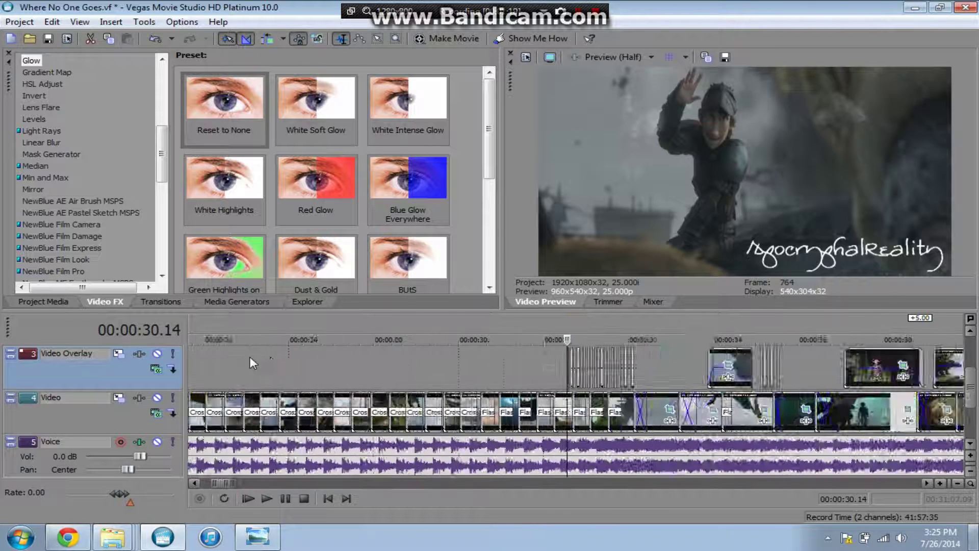
{"action": "scroll", "coordinate": [251, 364], "scroll_direction": "up", "scroll_amount": 4}
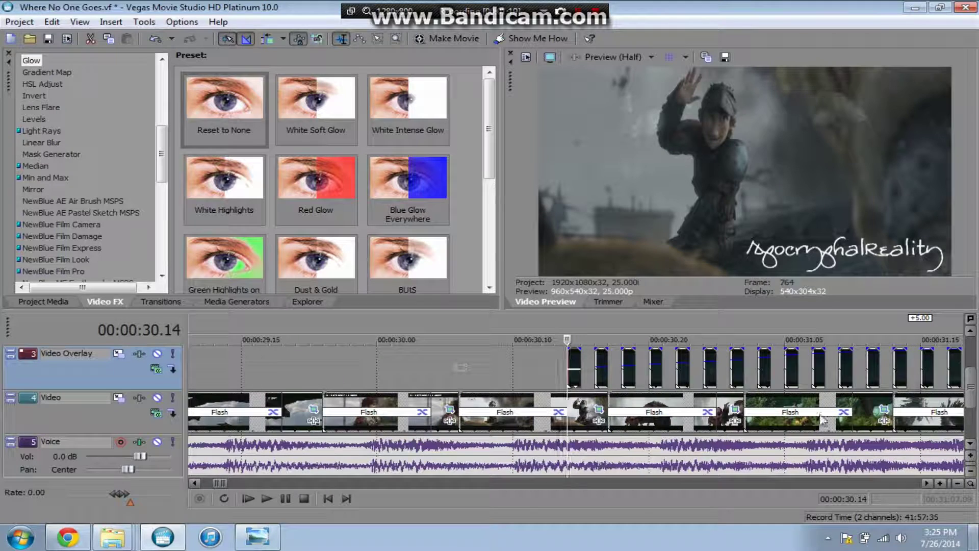
{"action": "left_click", "coordinate": [970, 330]}
{"action": "scroll", "coordinate": [638, 368], "scroll_direction": "down", "scroll_amount": 3}
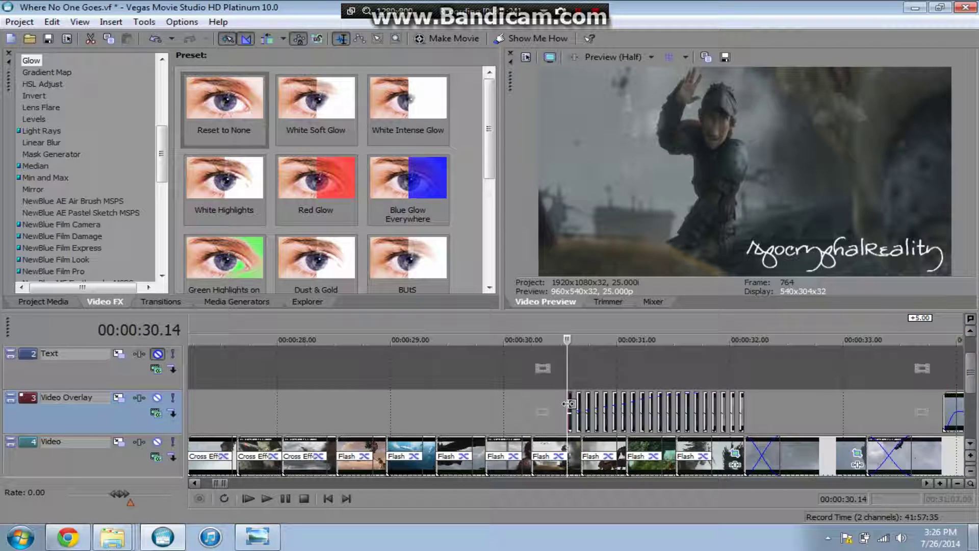
Play the short Video Overlay clips from 00:00:30.14 to preview them over the main video.
{"action": "key", "text": "space"}
{"action": "key", "text": "space"}
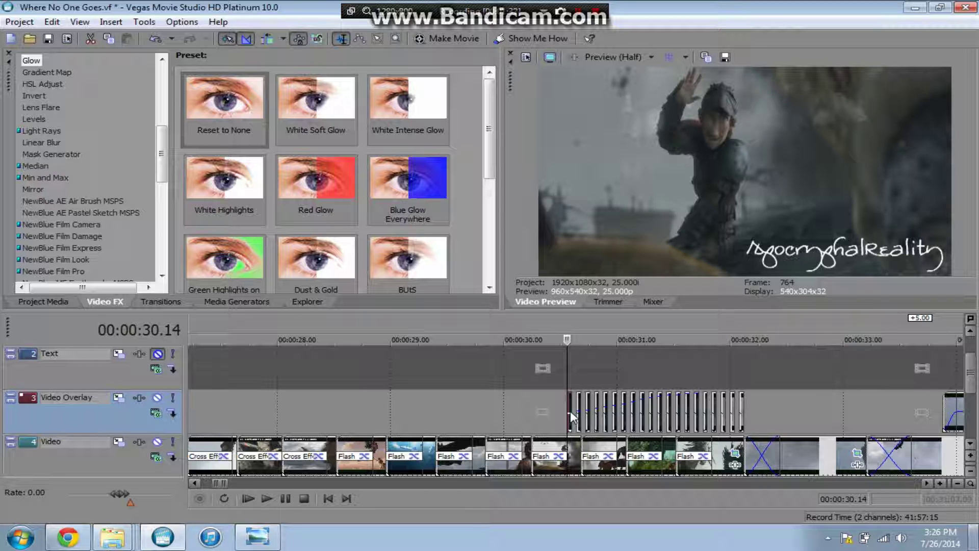
{"action": "key", "text": "space"}
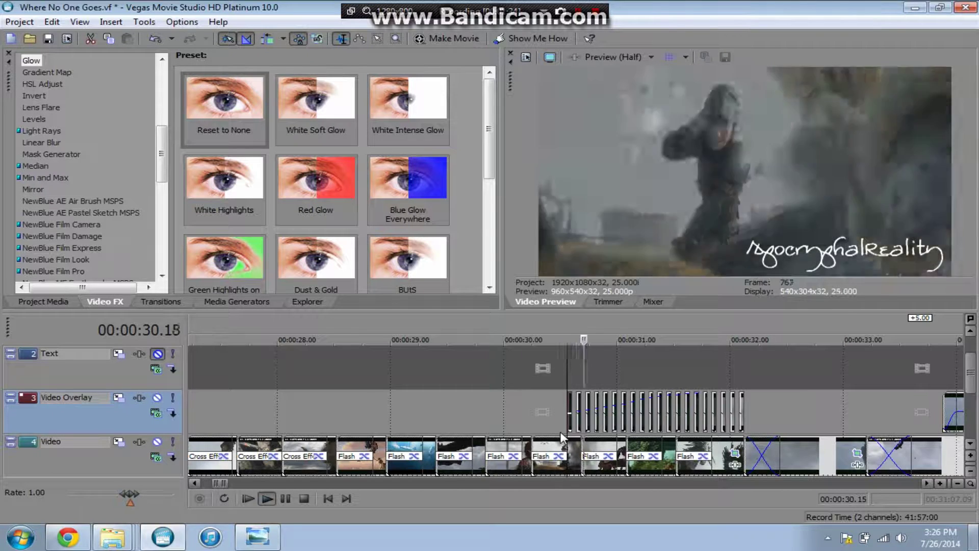
{"action": "key", "text": "space"}
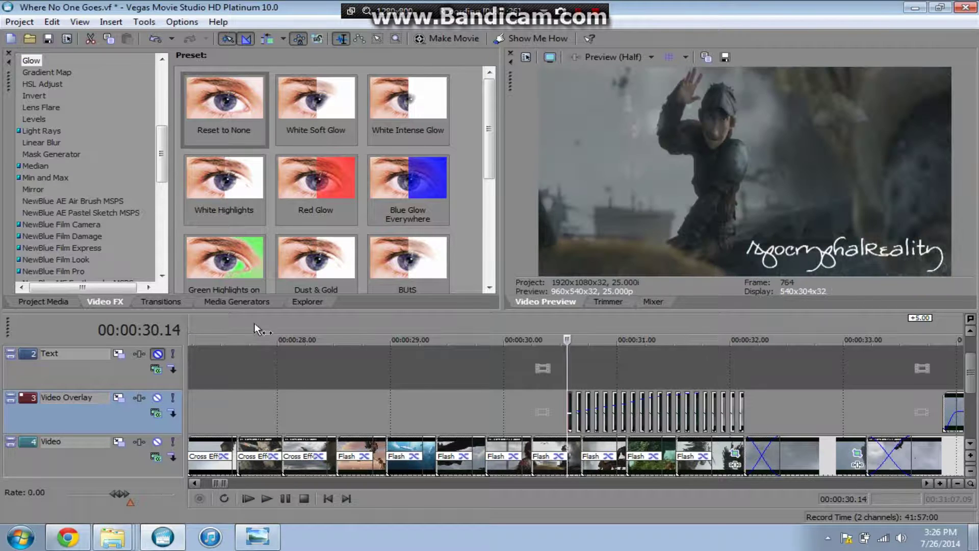
Solo the Video track to preview the same section without overlays, and turn solo off again.
{"action": "left_click", "coordinate": [173, 441]}
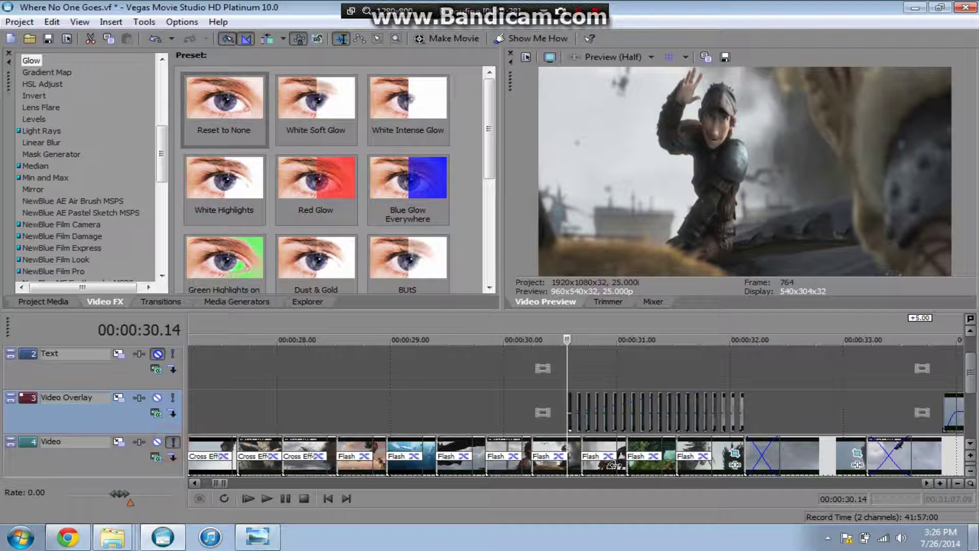
{"action": "key", "text": "space"}
{"action": "key", "text": "space"}
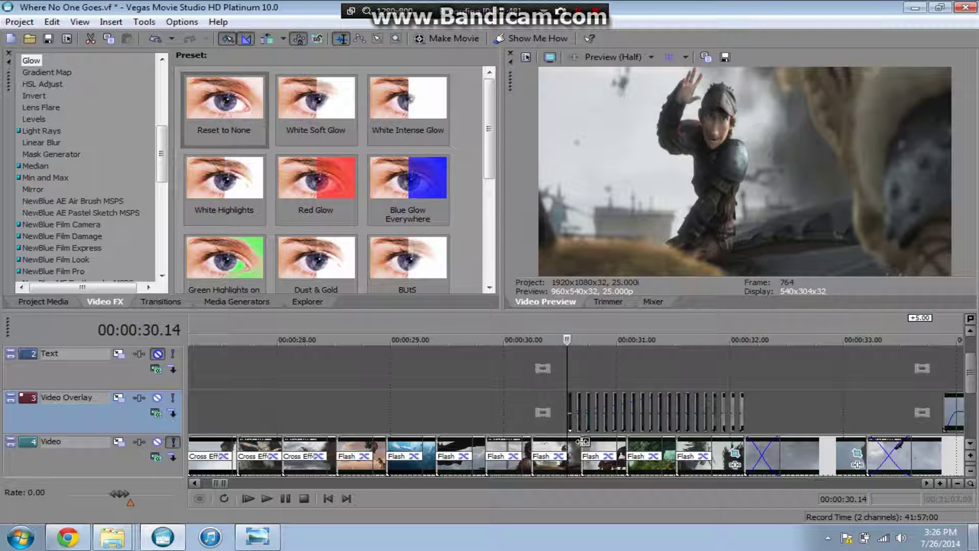
{"action": "key", "text": "space"}
{"action": "key", "text": "space"}
{"action": "left_click", "coordinate": [172, 448]}
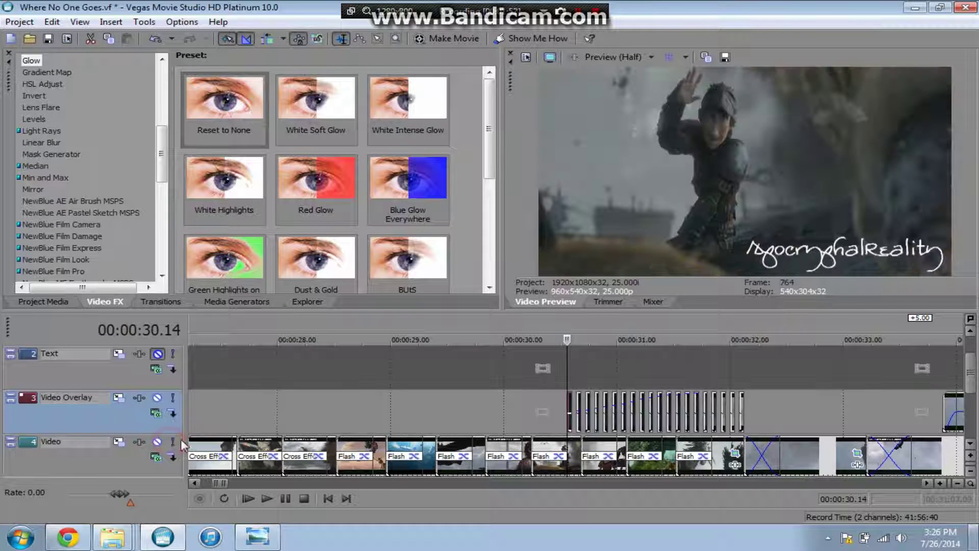
Zoom in on the short overlay clips and advance frame by frame from 00:00:30.14 to 00:00:30.21.
{"action": "scroll", "coordinate": [660, 416], "scroll_direction": "up", "scroll_amount": 10}
{"action": "scroll", "coordinate": [665, 415], "scroll_direction": "down", "scroll_amount": 5}
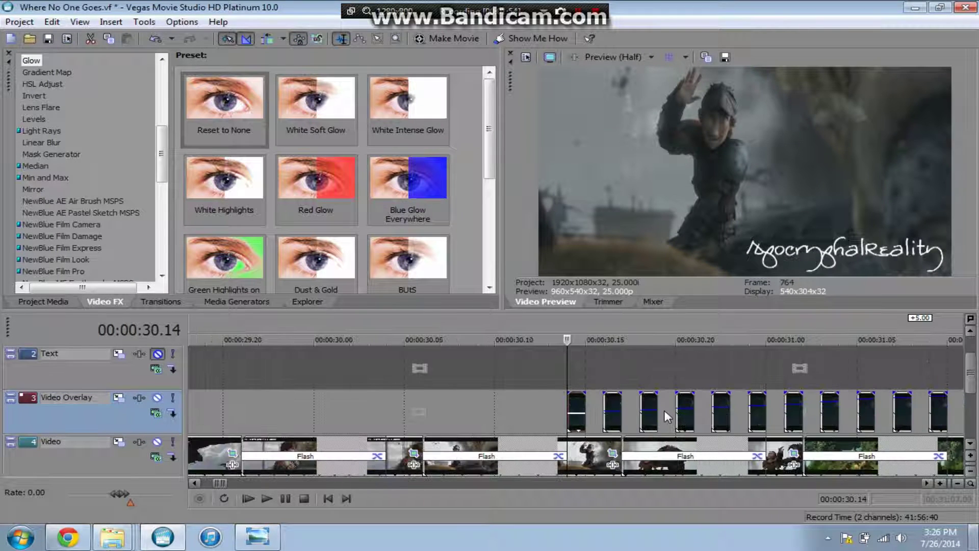
{"action": "key", "text": "Right"}
{"action": "key", "text": "Right"}
{"action": "key", "text": "Right"}
{"action": "key", "text": "Right"}
{"action": "key", "text": "Right"}
{"action": "key", "text": "Right"}
{"action": "key", "text": "Right"}
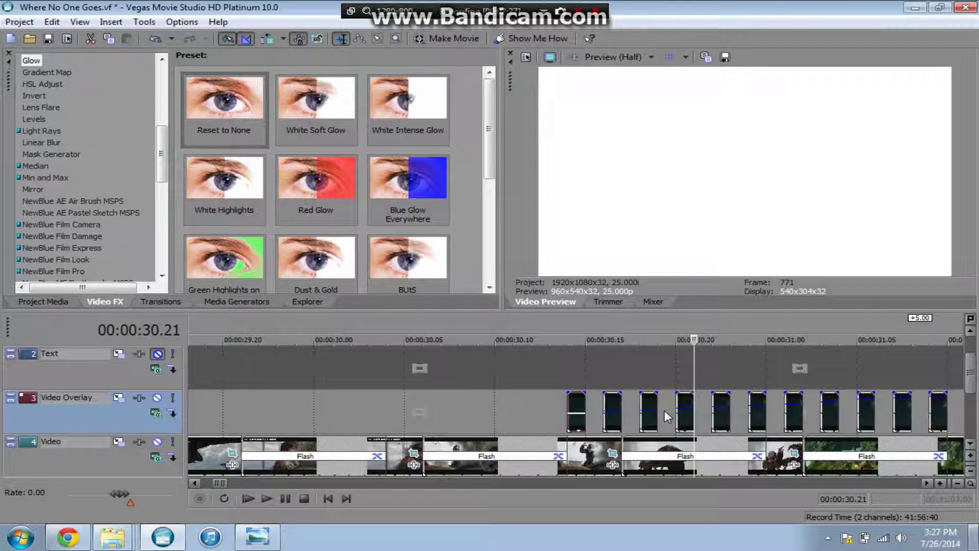
Return to the start of the overlay clips at 00:00:30.14 and step frame by frame through them to 00:00:31.12.
{"action": "left_click", "coordinate": [561, 411]}
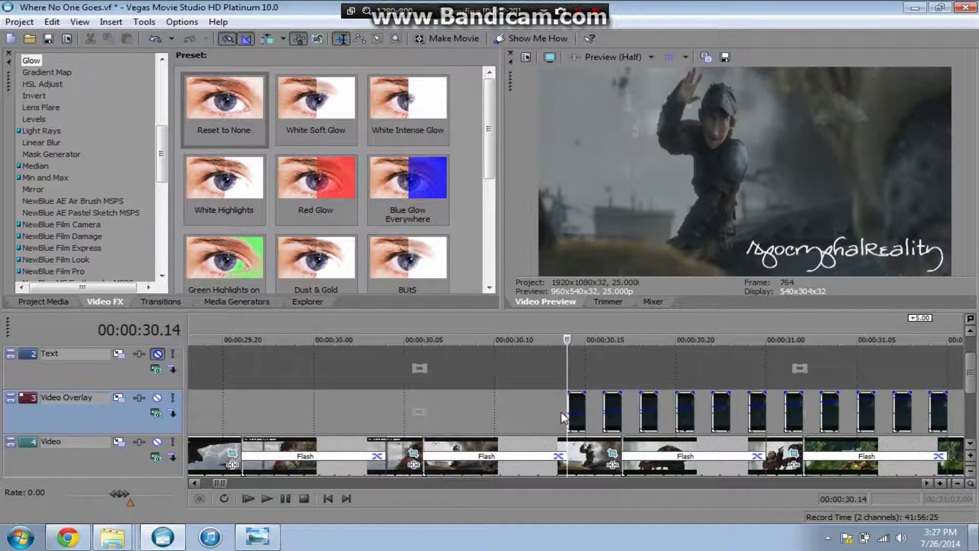
{"action": "scroll", "coordinate": [561, 411], "scroll_direction": "down", "scroll_amount": 2}
{"action": "key", "text": "Right"}
{"action": "key", "text": "Right"}
{"action": "key", "text": "Right"}
{"action": "key", "text": "Right"}
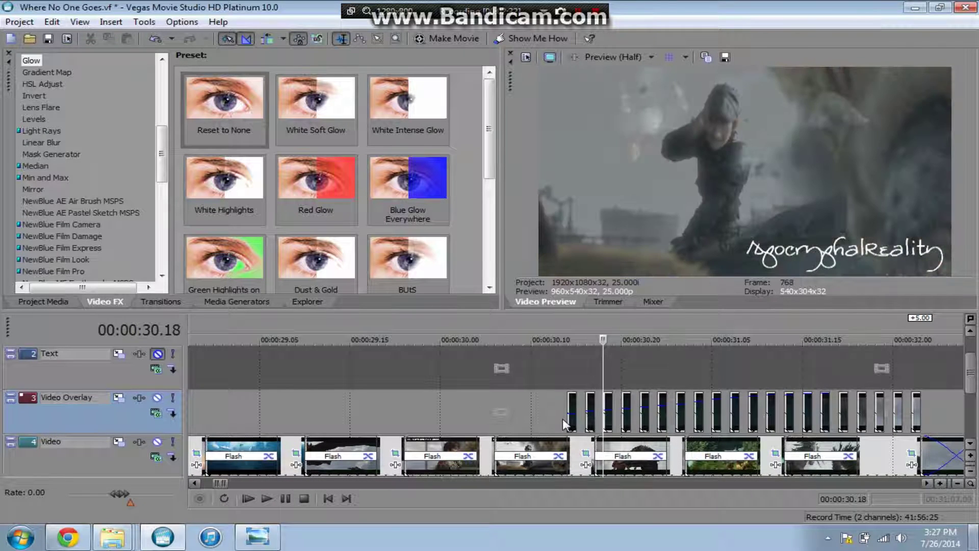
{"action": "key", "text": "Right"}
{"action": "key", "text": "Right"}
{"action": "key", "text": "Right"}
{"action": "key", "text": "Right"}
{"action": "key", "text": "Right"}
{"action": "key", "text": "Right"}
{"action": "key", "text": "Right"}
{"action": "key", "text": "Right"}
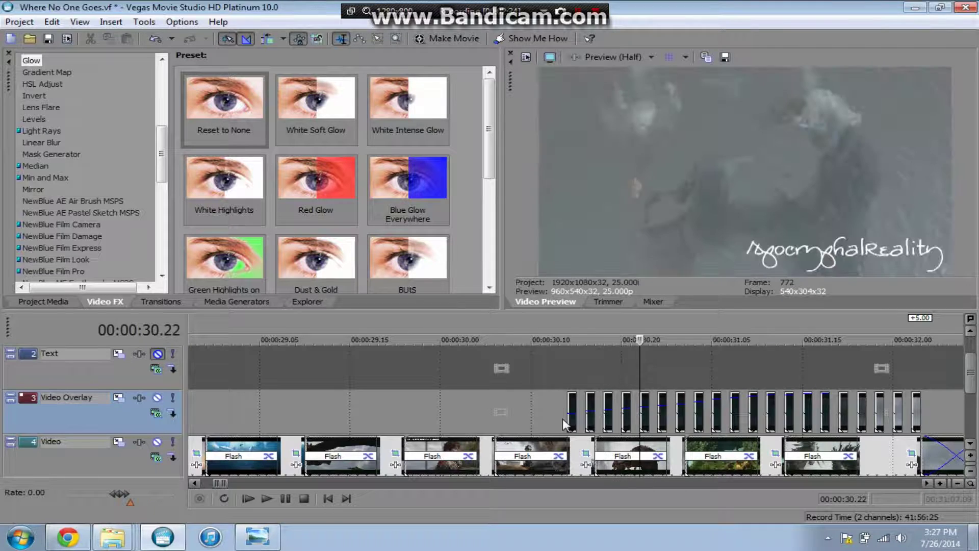
{"action": "key", "text": "Right"}
{"action": "key", "text": "Right"}
{"action": "key", "text": "Right"}
{"action": "key", "text": "Right"}
{"action": "key", "text": "Right"}
{"action": "key", "text": "Right"}
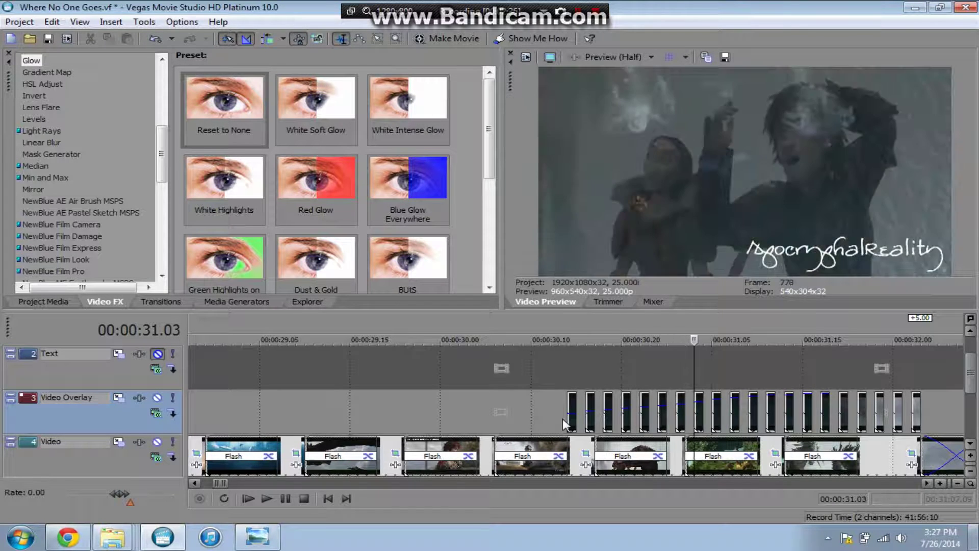
{"action": "key", "text": "Right"}
{"action": "key", "text": "Right"}
{"action": "key", "text": "Right"}
{"action": "key", "text": "Right"}
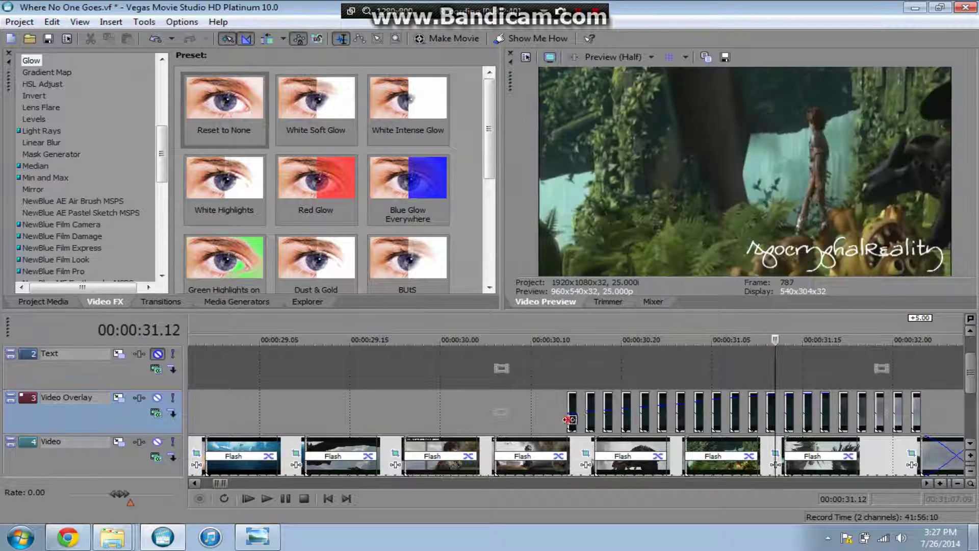
Examine the gap between the first two overlay clips up to 00:00:30.16 and the opacity line of the first clip.
{"action": "left_click", "coordinate": [569, 419]}
{"action": "key", "text": "Right"}
{"action": "key", "text": "Right"}
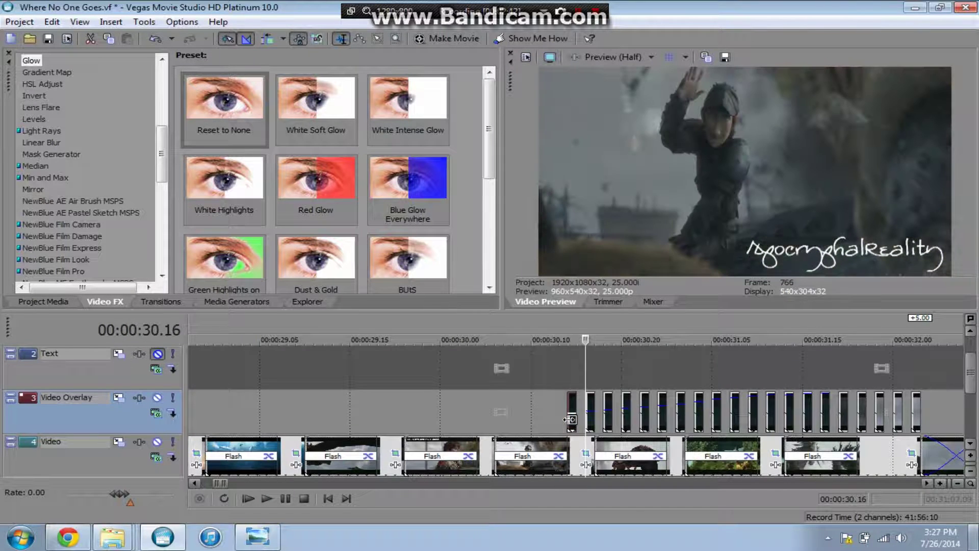
{"action": "scroll", "coordinate": [556, 419], "scroll_direction": "up", "scroll_amount": 5}
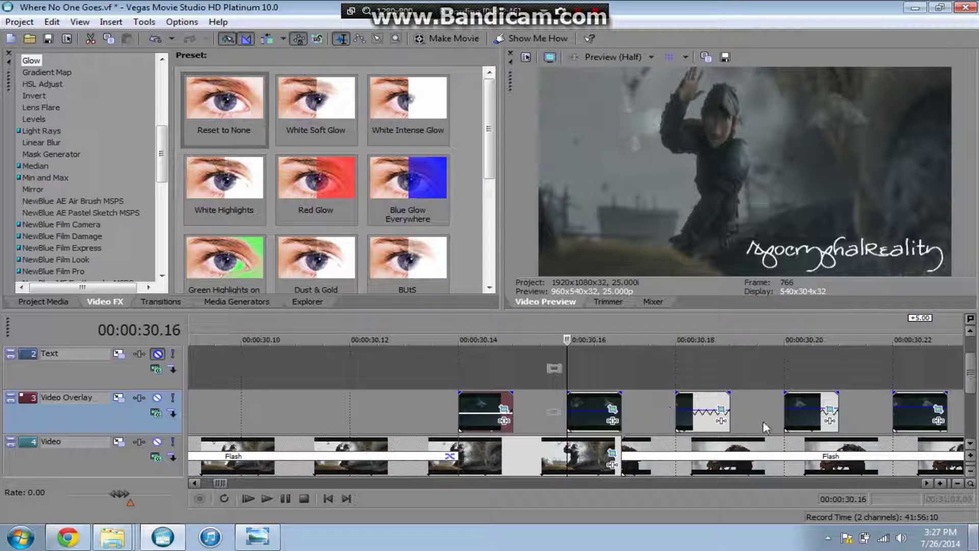
{"action": "scroll", "coordinate": [510, 408], "scroll_direction": "down", "scroll_amount": 3}
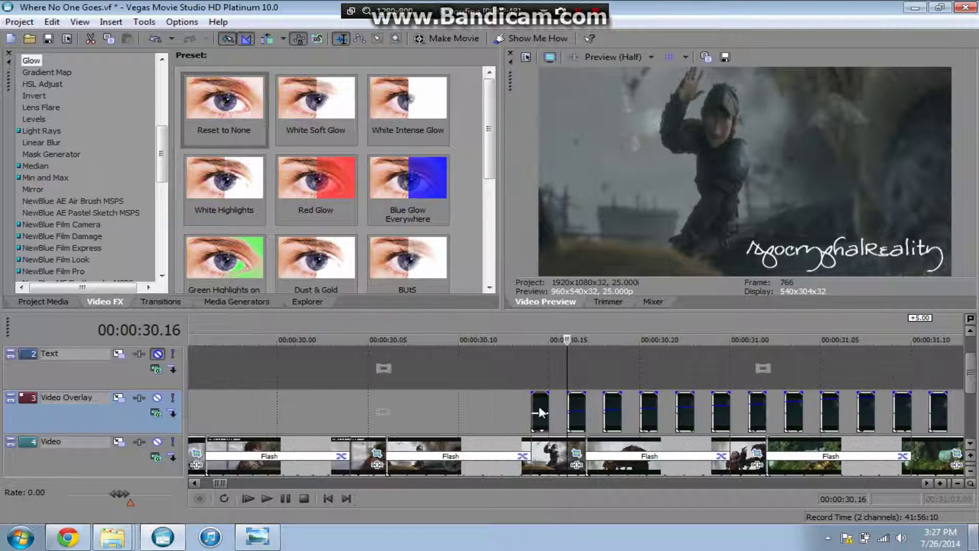
{"action": "left_click_drag", "start_coordinate": [538, 414], "coordinate": [538, 419]}
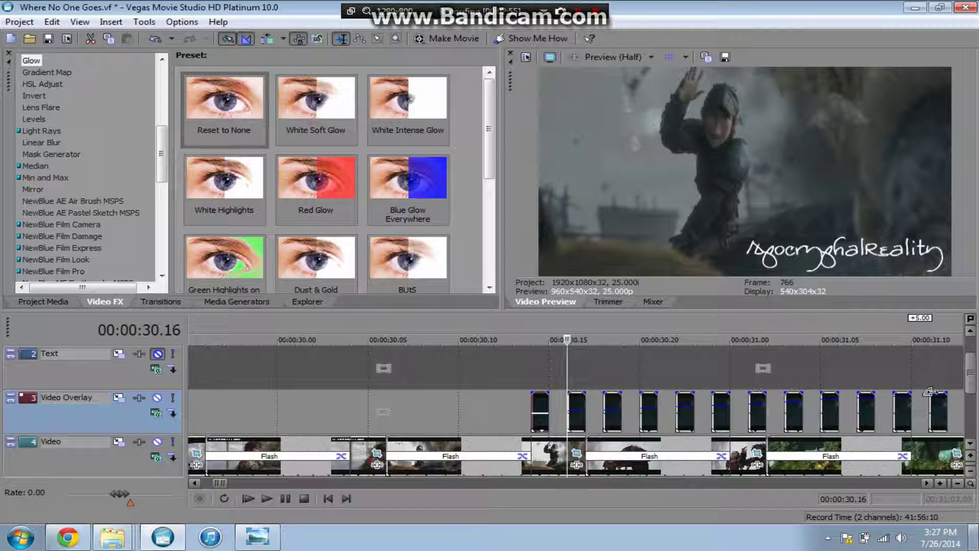
Inspect the last overlay clips in the run by placing the playhead at 00:00:32.01 and 00:00:32.00.
{"action": "scroll", "coordinate": [908, 408], "scroll_direction": "down", "scroll_amount": 2}
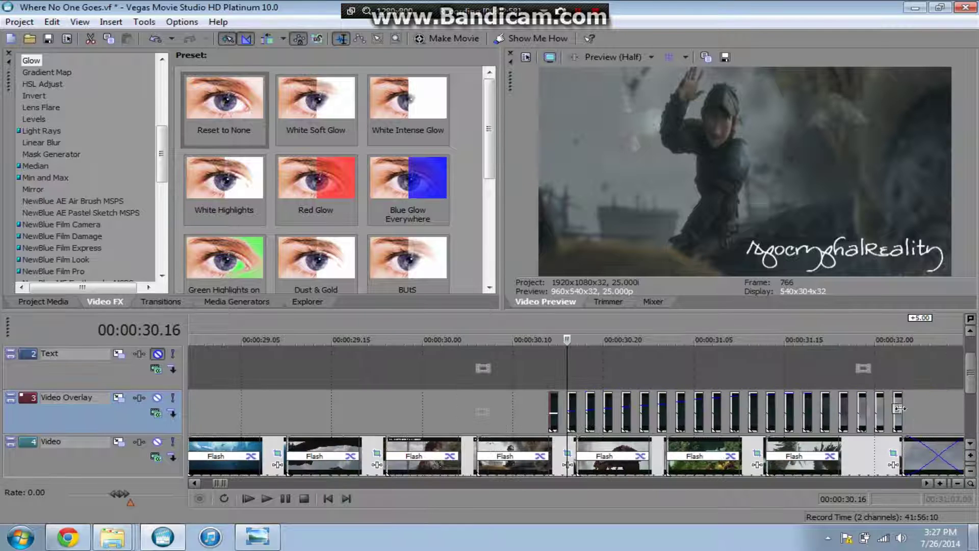
{"action": "left_click", "coordinate": [880, 405]}
{"action": "scroll", "coordinate": [880, 394], "scroll_direction": "up", "scroll_amount": 2}
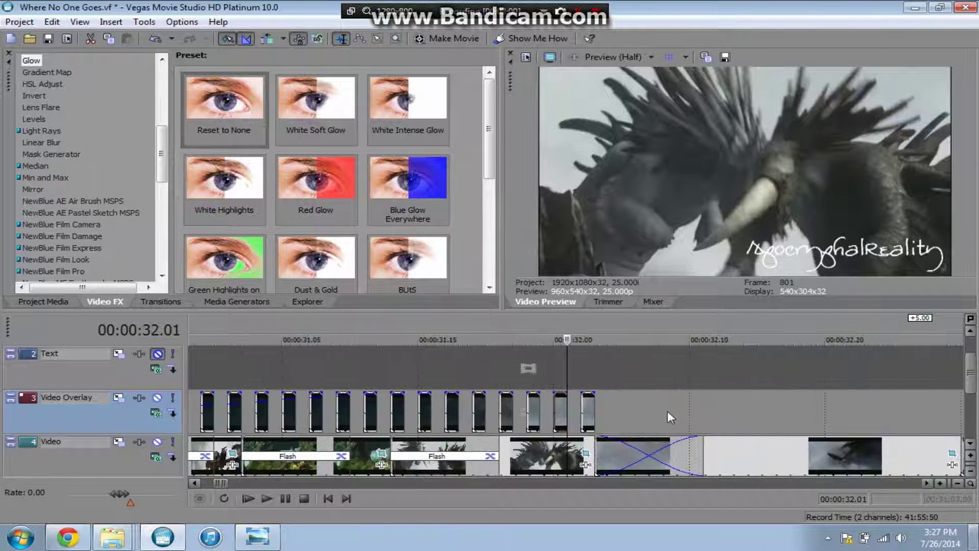
{"action": "left_click", "coordinate": [554, 408]}
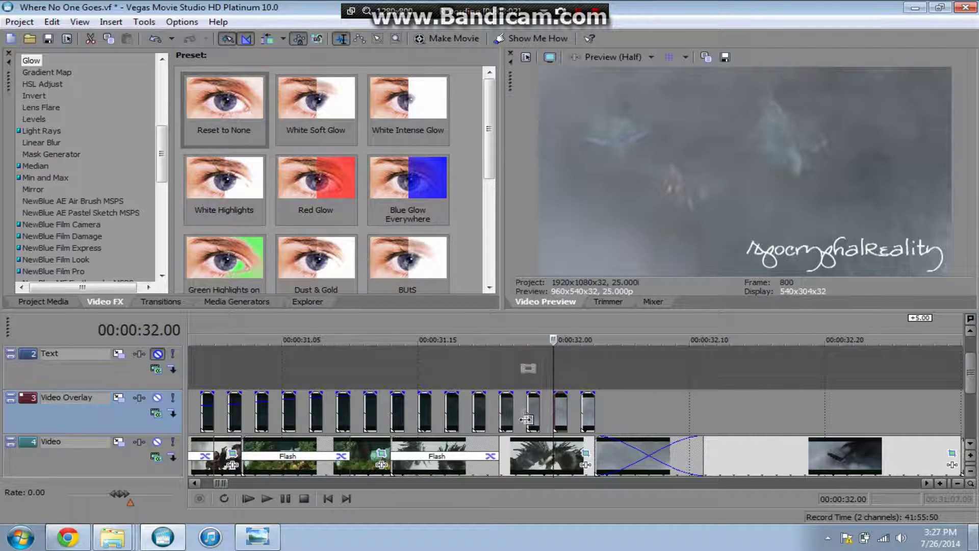
{"action": "scroll", "coordinate": [510, 410], "scroll_direction": "down", "scroll_amount": 3}
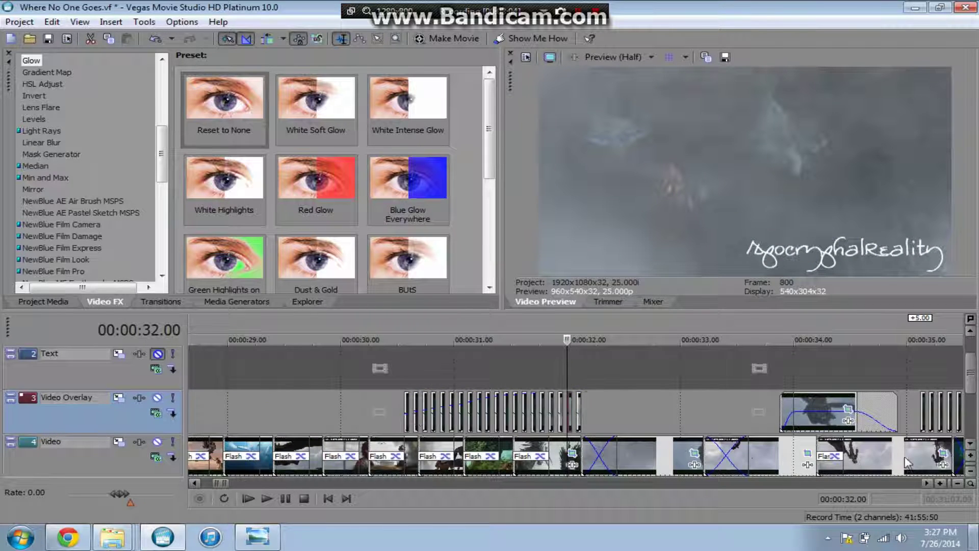
Play the second group of short Video Overlay clips from 00:00:35.03.
{"action": "left_click", "coordinate": [922, 412]}
{"action": "key", "text": "space"}
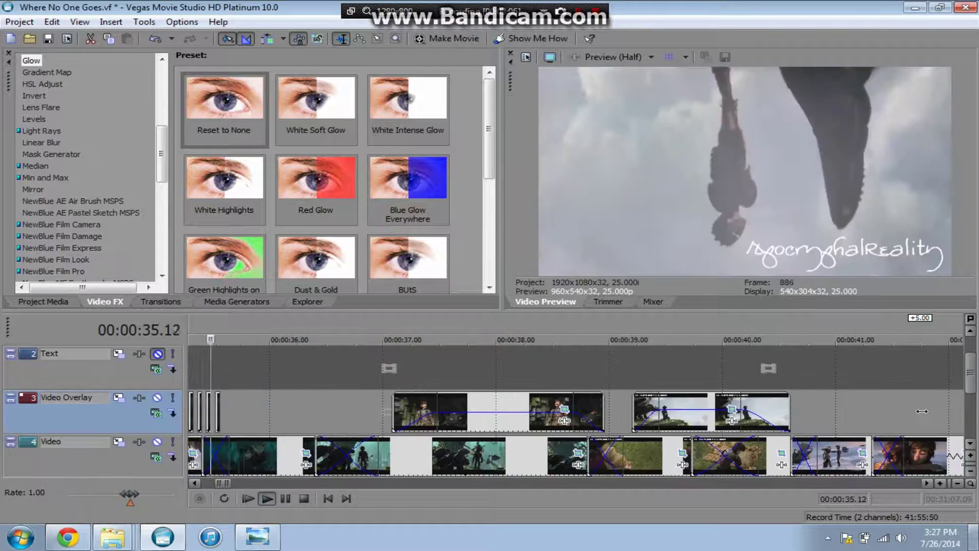
{"action": "key", "text": "space"}
Play the third group of short Video Overlay clips from 00:00:44.13.
{"action": "scroll", "coordinate": [922, 412], "scroll_direction": "down", "scroll_amount": 3}
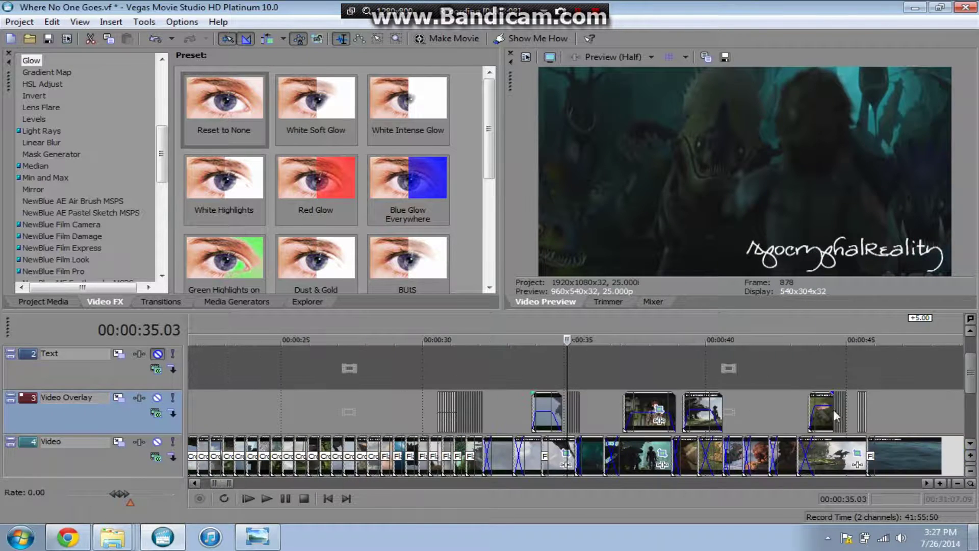
{"action": "left_click", "coordinate": [833, 409]}
{"action": "key", "text": "space"}
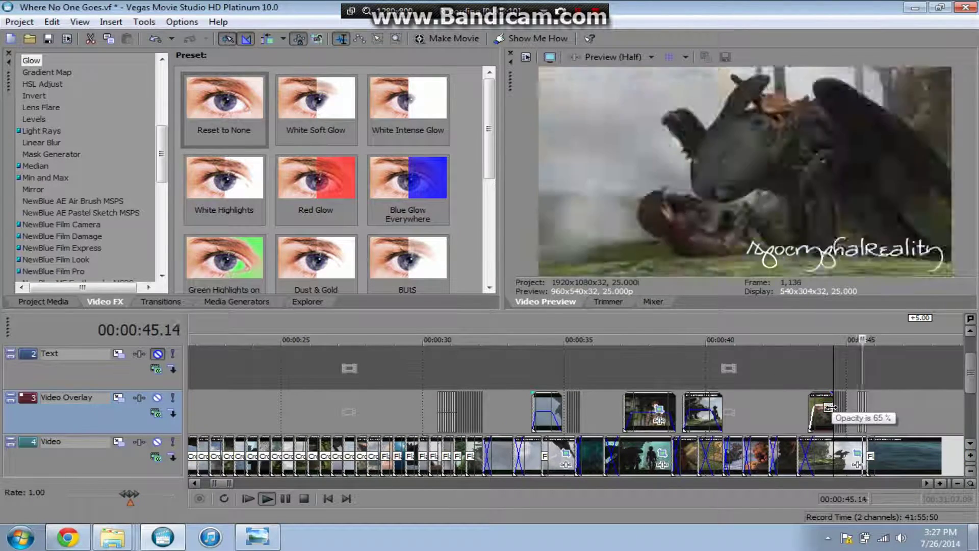
{"action": "key", "text": "space"}
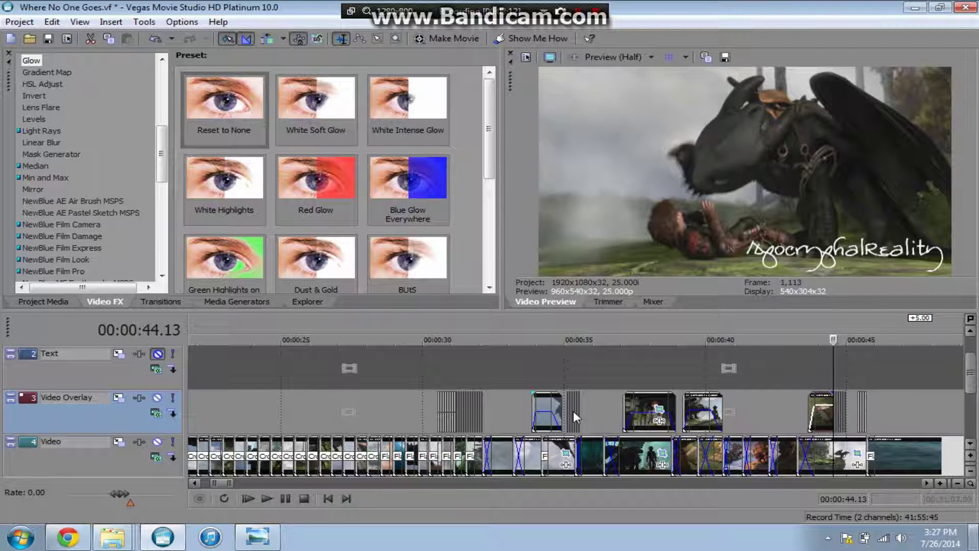
Unmute the Text track and play the layered section from 00:00:59.13.
{"action": "scroll", "coordinate": [613, 424], "scroll_direction": "down", "scroll_amount": 3}
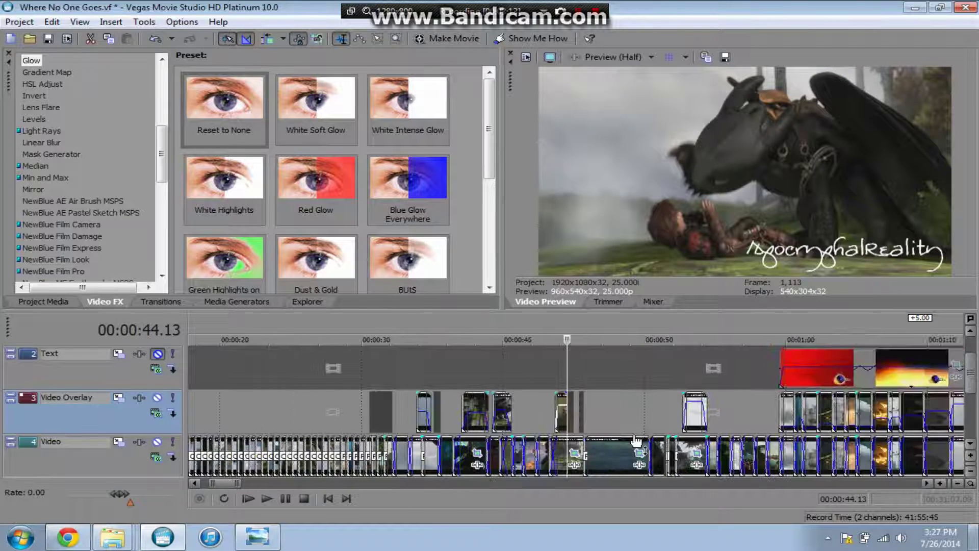
{"action": "left_click", "coordinate": [776, 408]}
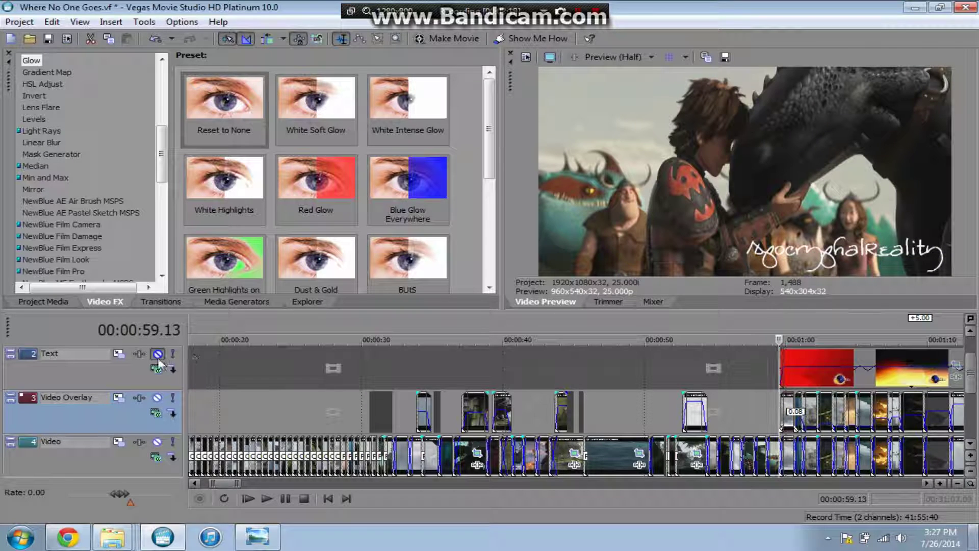
{"action": "left_click", "coordinate": [164, 359]}
{"action": "key", "text": "space"}
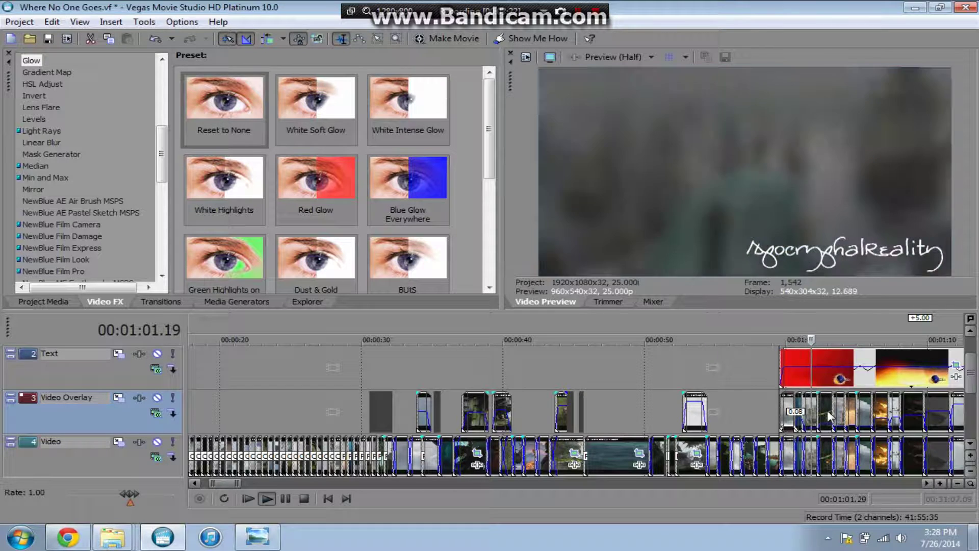
Stop playback and solo the Text track at 00:00:59.13 to view it alone, ending with its solo off.
{"action": "key", "text": "space"}
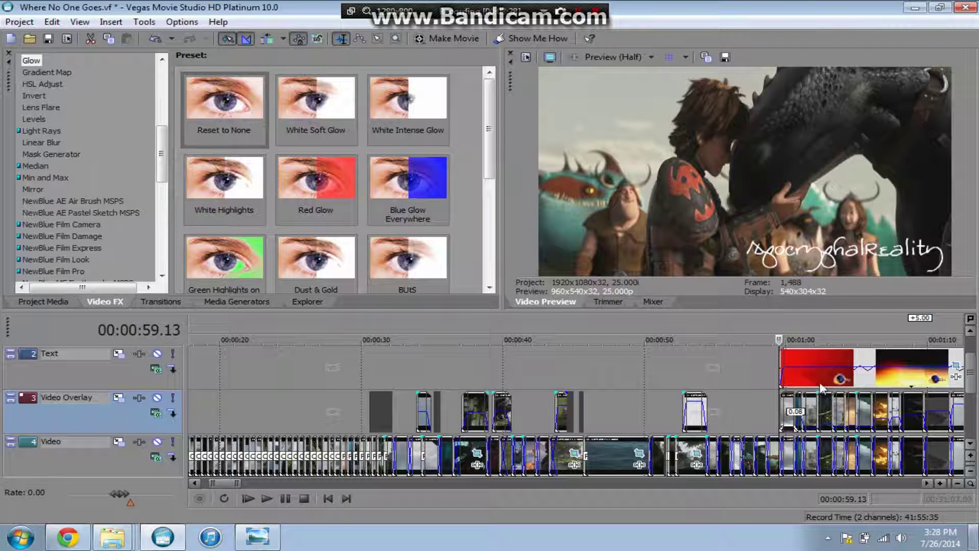
{"action": "left_click", "coordinate": [173, 354]}
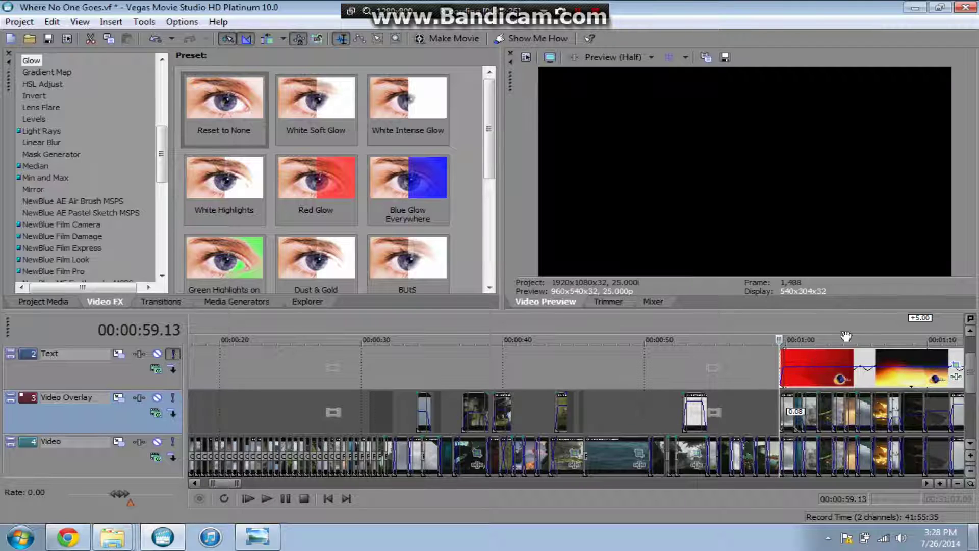
{"action": "left_click", "coordinate": [173, 354]}
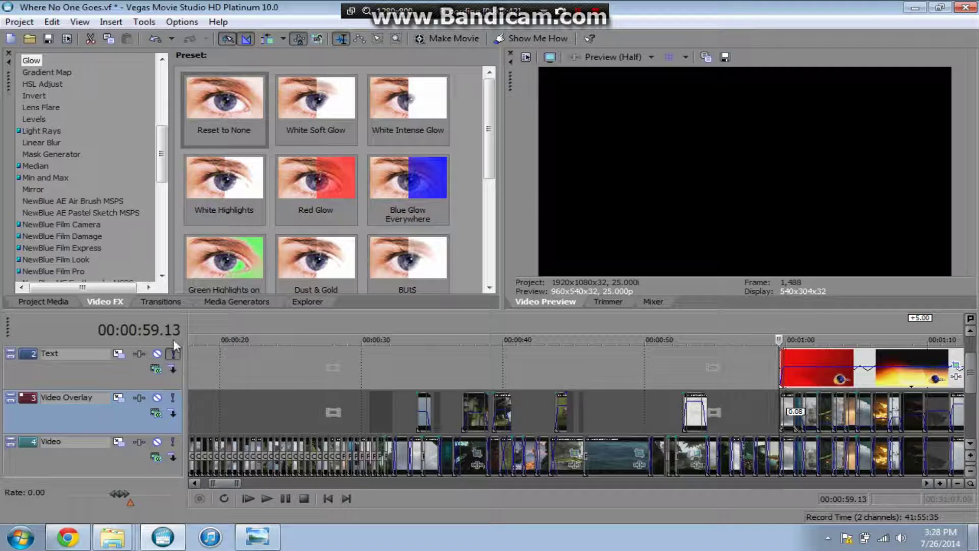
{"action": "left_click", "coordinate": [172, 354]}
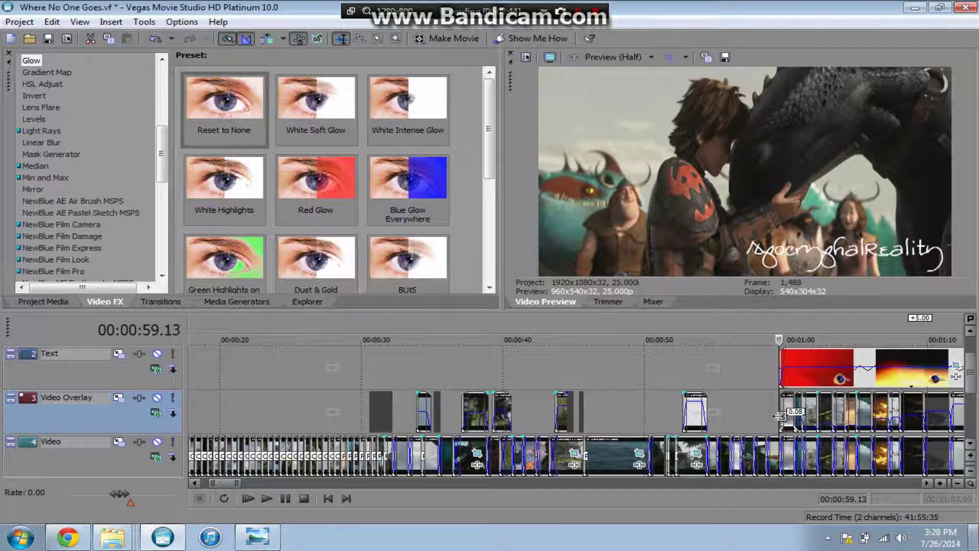
Solo the Video track and place the playhead on its clip at 00:01:00.05.
{"action": "left_click", "coordinate": [173, 442]}
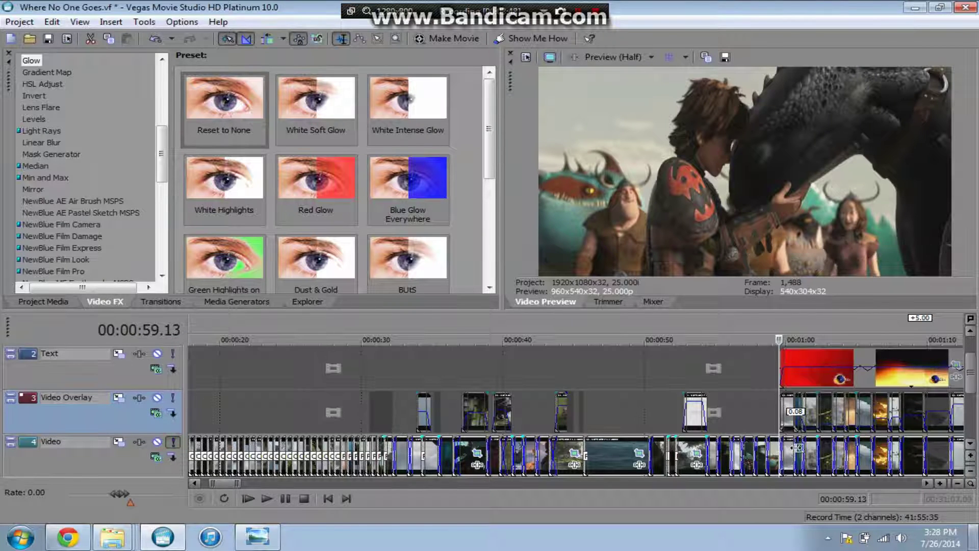
{"action": "left_click", "coordinate": [673, 458]}
{"action": "scroll", "coordinate": [673, 458], "scroll_direction": "up", "scroll_amount": 5}
{"action": "left_click", "coordinate": [643, 465]}
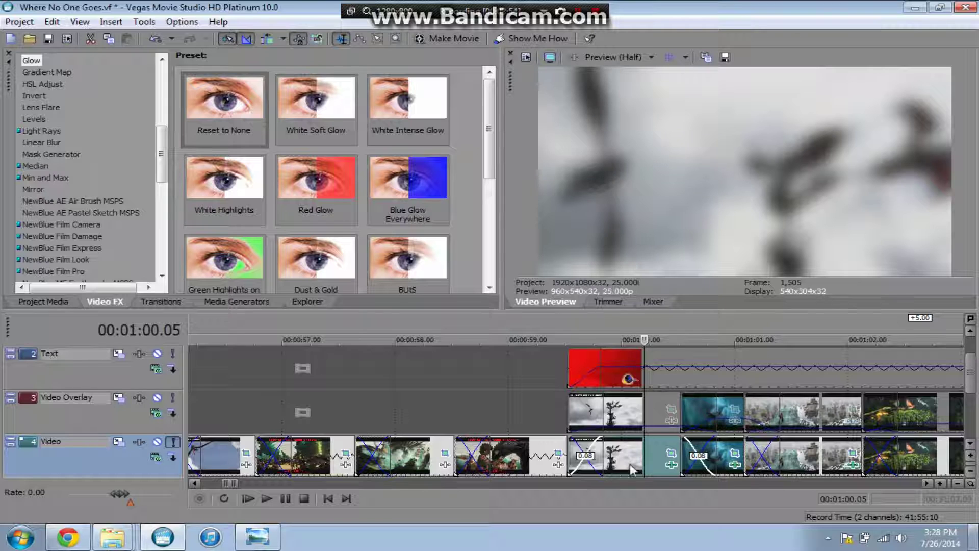
Mute the Text track and compare the soloed Video track with and without the Video Overlay track.
{"action": "left_click", "coordinate": [173, 442]}
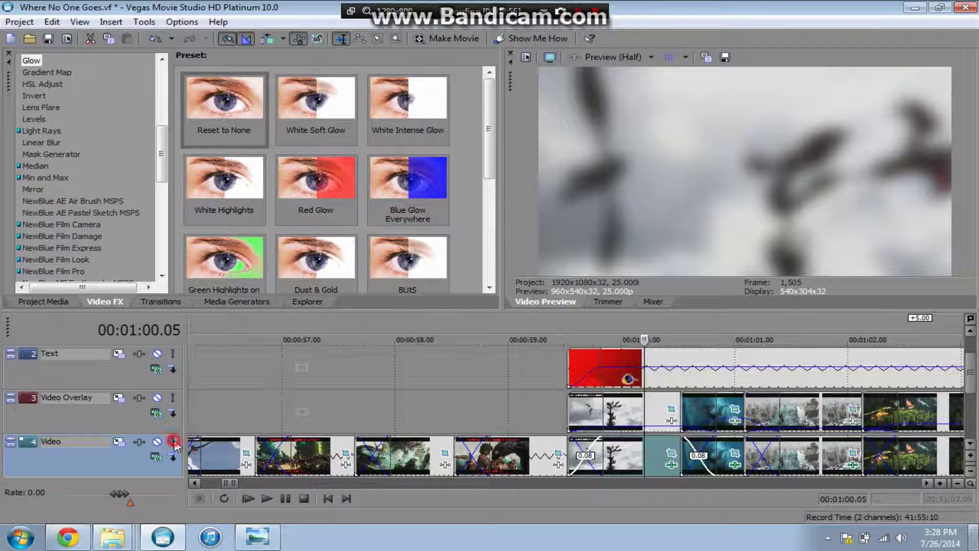
{"action": "left_click", "coordinate": [174, 442]}
{"action": "left_click", "coordinate": [157, 353]}
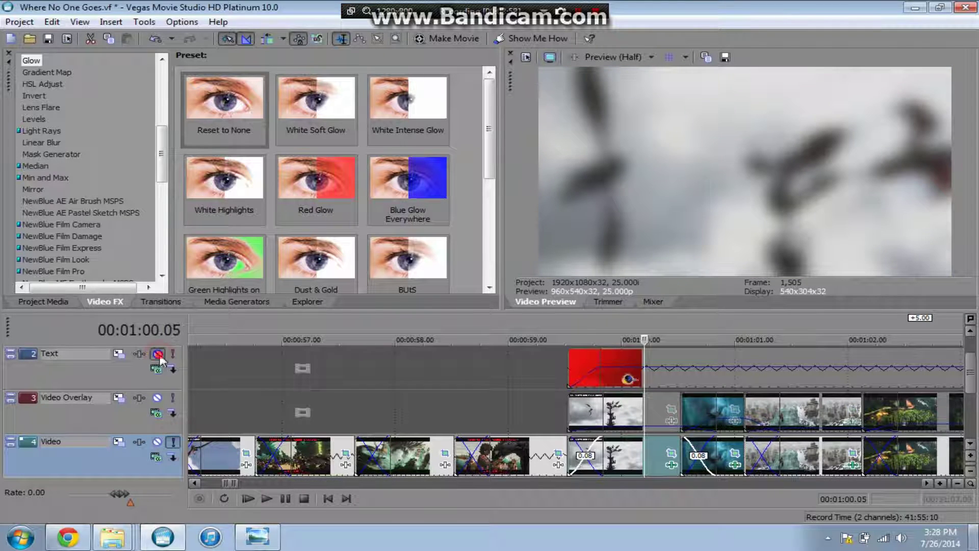
{"action": "left_click", "coordinate": [173, 397]}
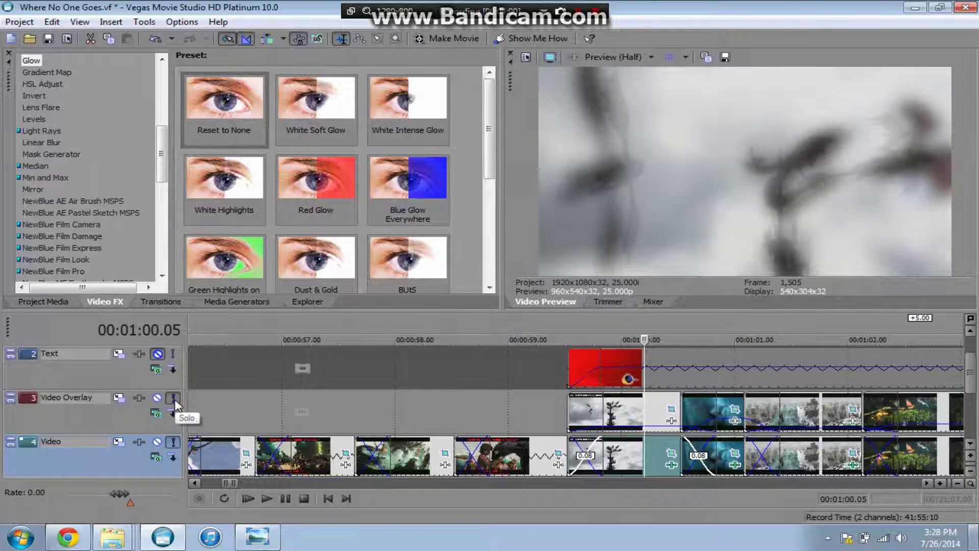
{"action": "left_click", "coordinate": [174, 397]}
Inspect the Video clip's Gaussian Blur effect and the first and last keyframes of its Pan/Crop framing.
{"action": "left_click", "coordinate": [671, 453]}
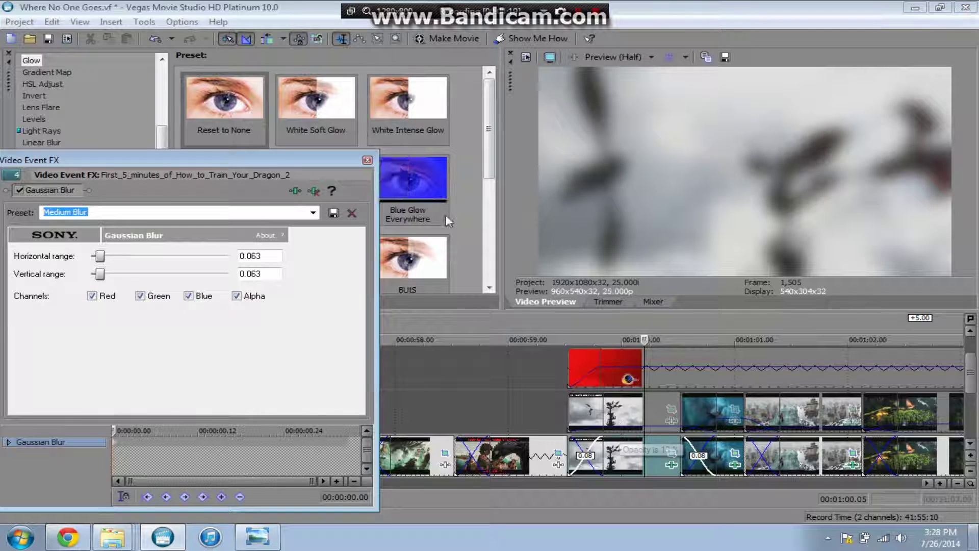
{"action": "left_click", "coordinate": [368, 162]}
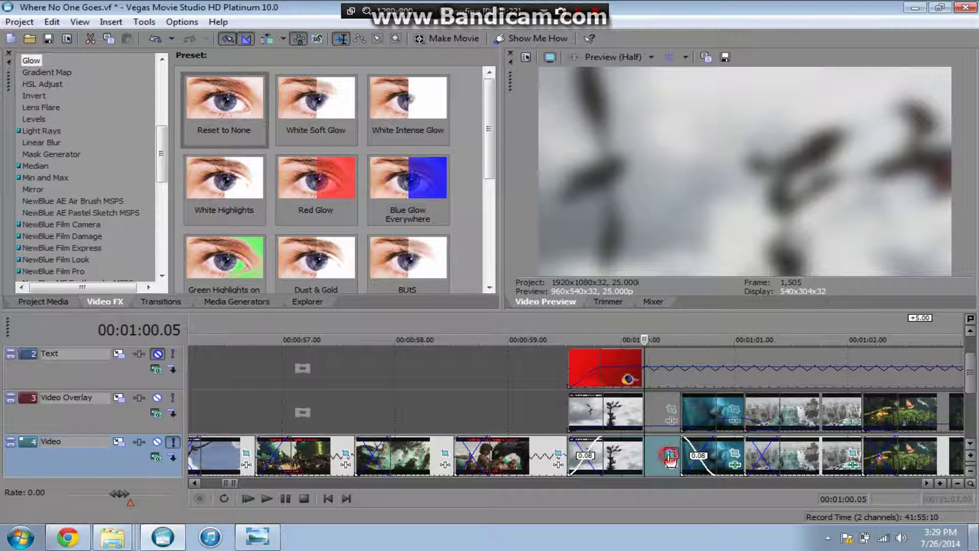
{"action": "left_click", "coordinate": [670, 456]}
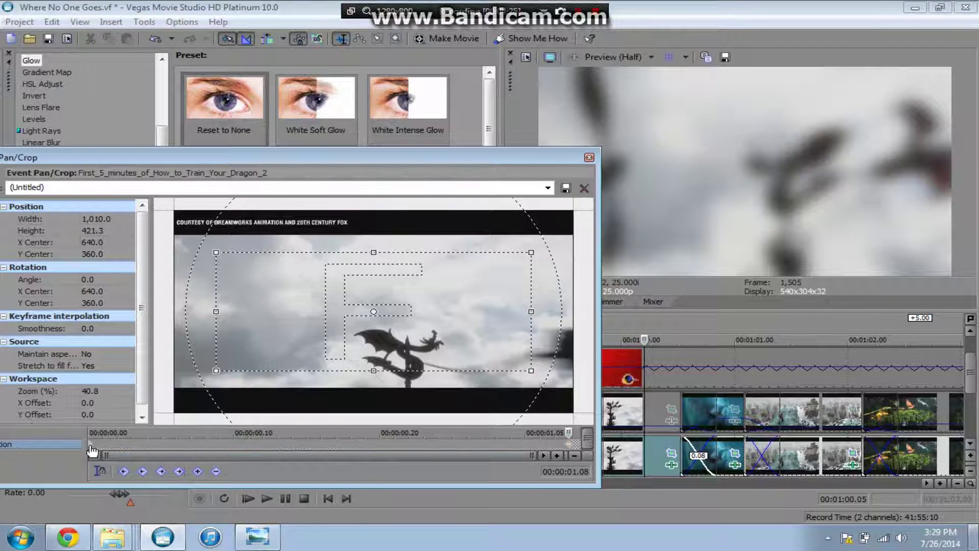
{"action": "left_click", "coordinate": [91, 447]}
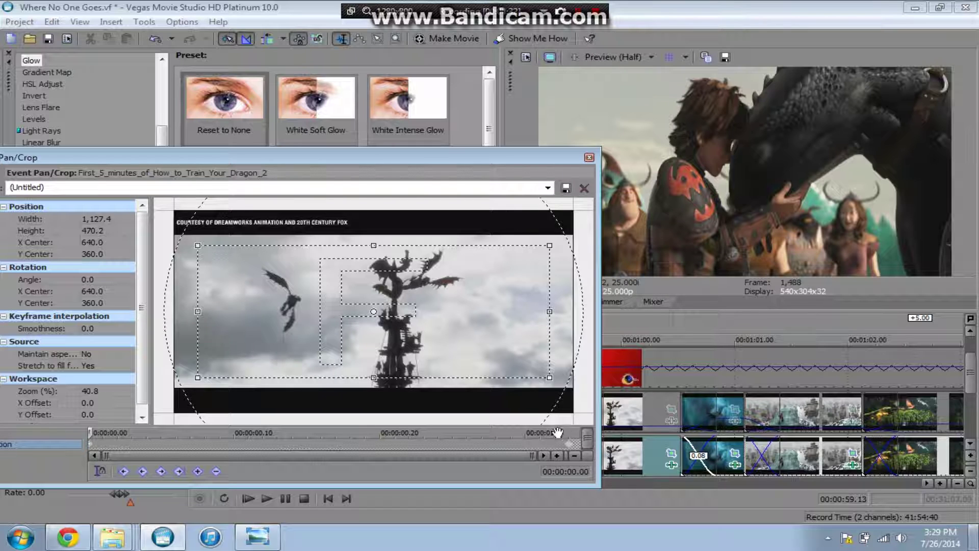
{"action": "left_click", "coordinate": [571, 448]}
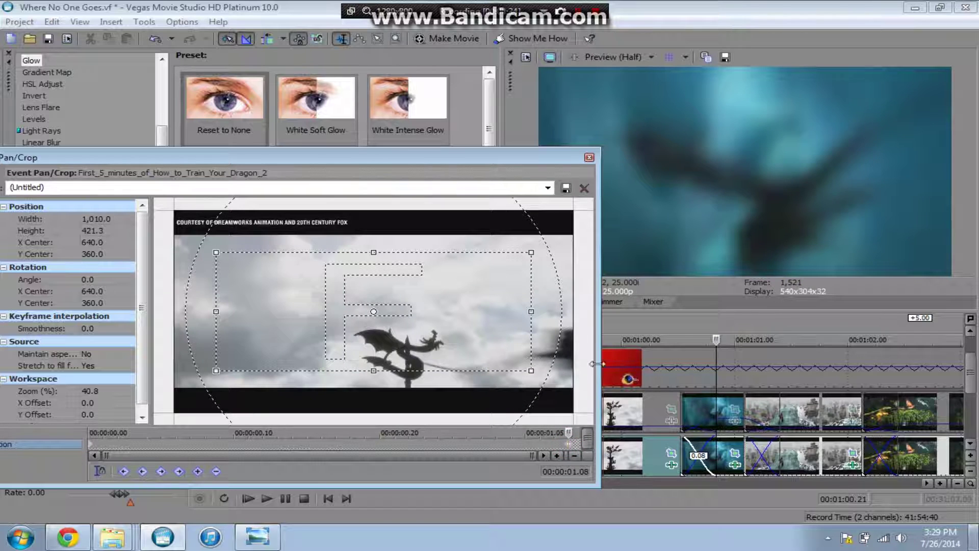
{"action": "left_click", "coordinate": [589, 158]}
Place the playhead at 00:01:00.03, unsolo the Video track and inspect the Pan/Crop framing of the Video Overlay clip above.
{"action": "left_click", "coordinate": [636, 456]}
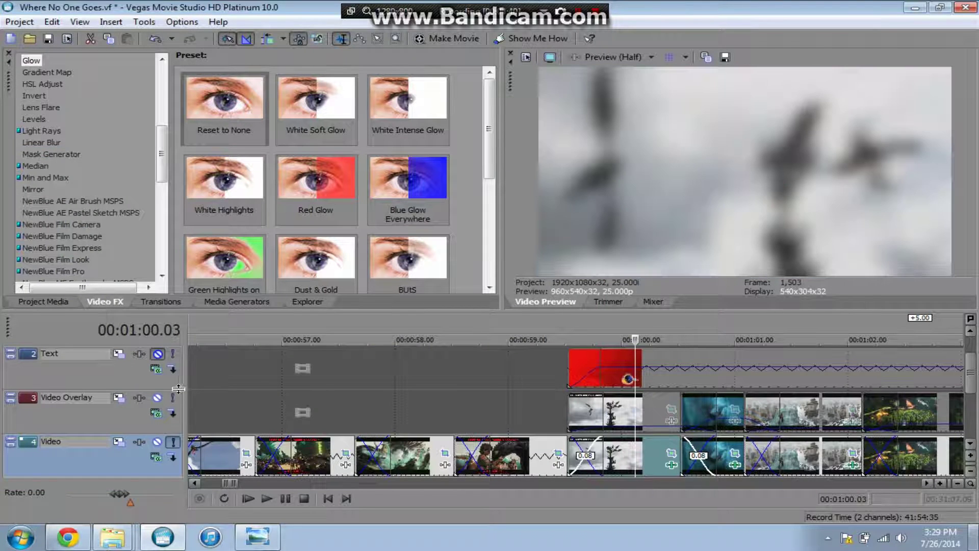
{"action": "left_click", "coordinate": [172, 444]}
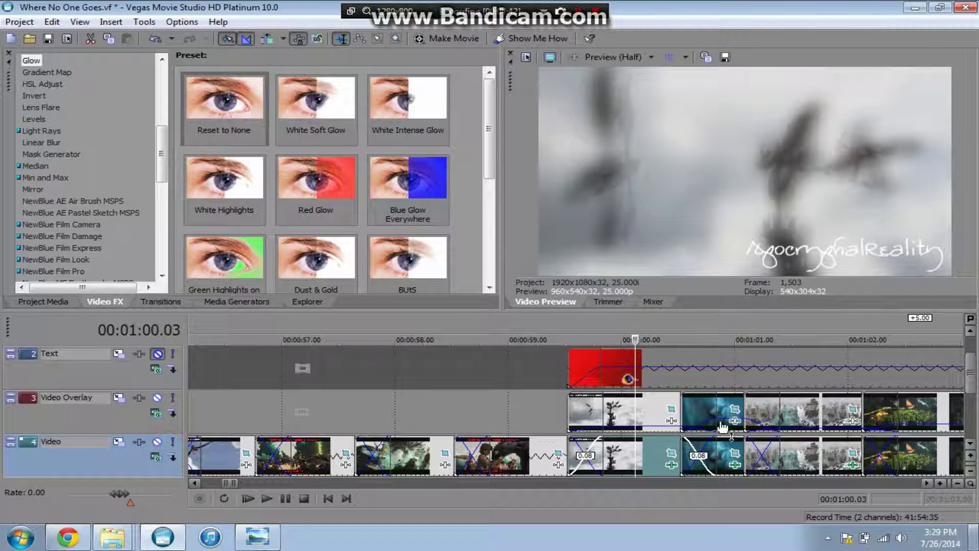
{"action": "left_click", "coordinate": [670, 411]}
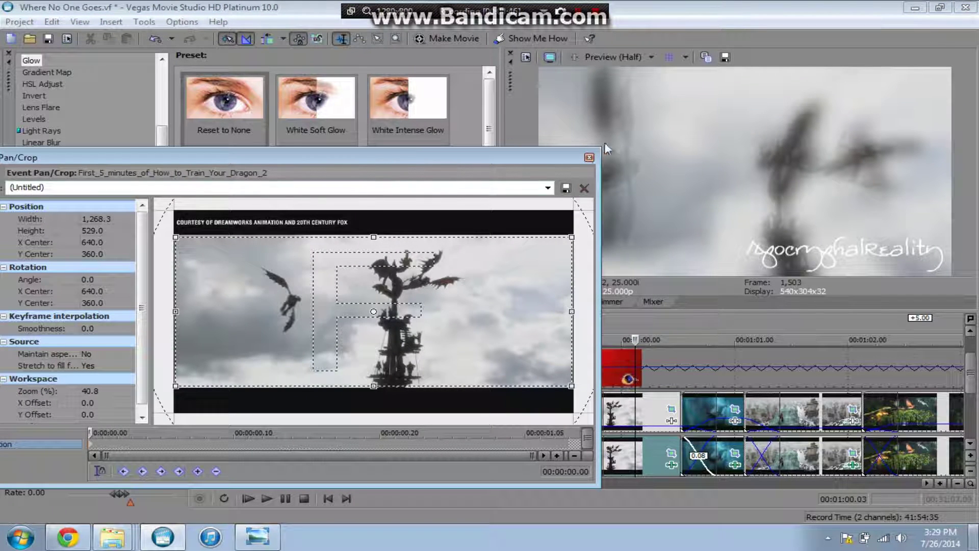
{"action": "left_click", "coordinate": [589, 158]}
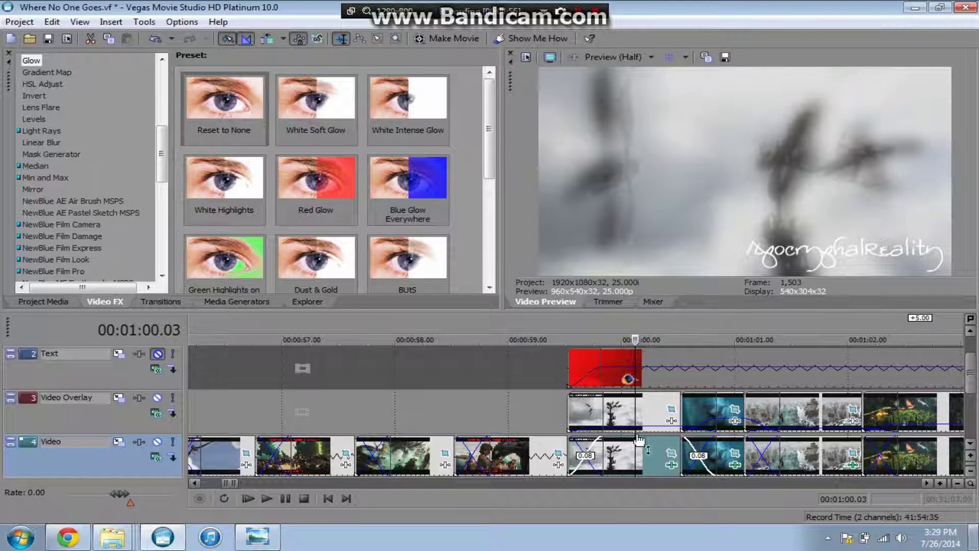
Examine the layered Video and Video Overlay clips at 00:01:01.15, 00:01:02.22 and 00:01:03.19.
{"action": "scroll", "coordinate": [638, 440], "scroll_direction": "up", "scroll_amount": 5}
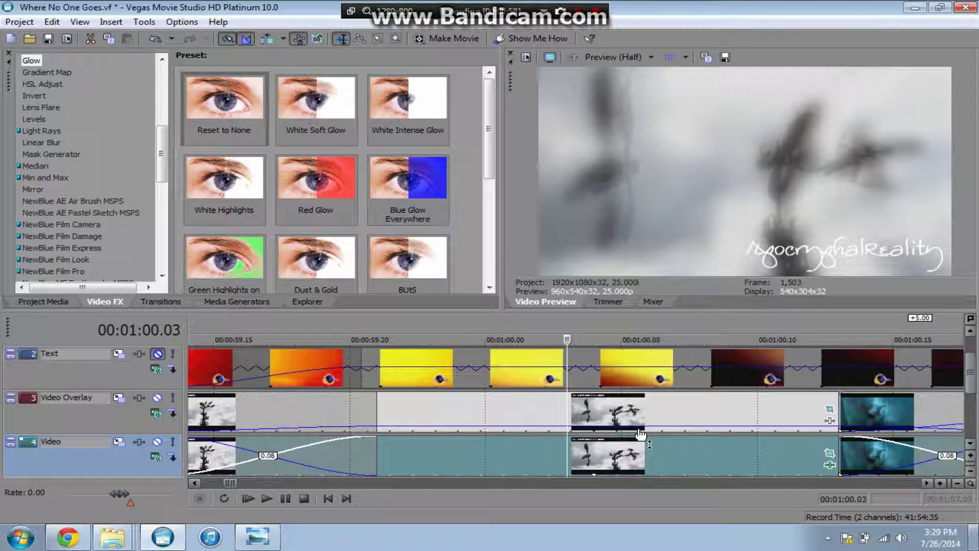
{"action": "scroll", "coordinate": [638, 439], "scroll_direction": "down", "scroll_amount": 2}
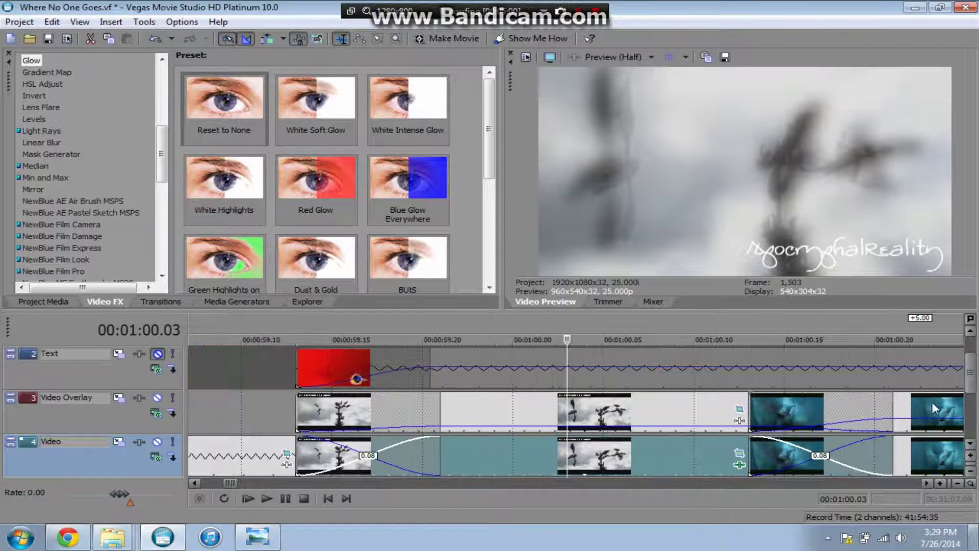
{"action": "scroll", "coordinate": [903, 428], "scroll_direction": "down", "scroll_amount": 3}
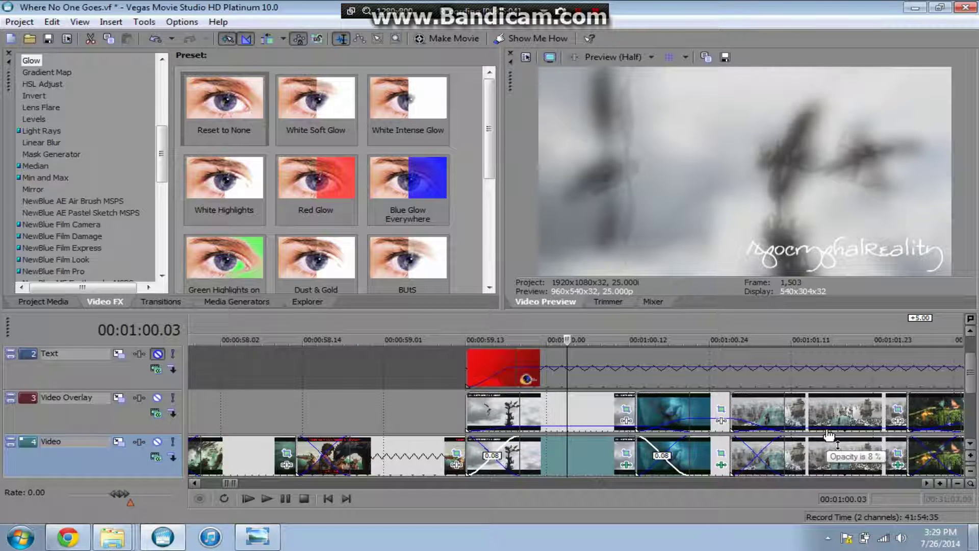
{"action": "left_click", "coordinate": [818, 455]}
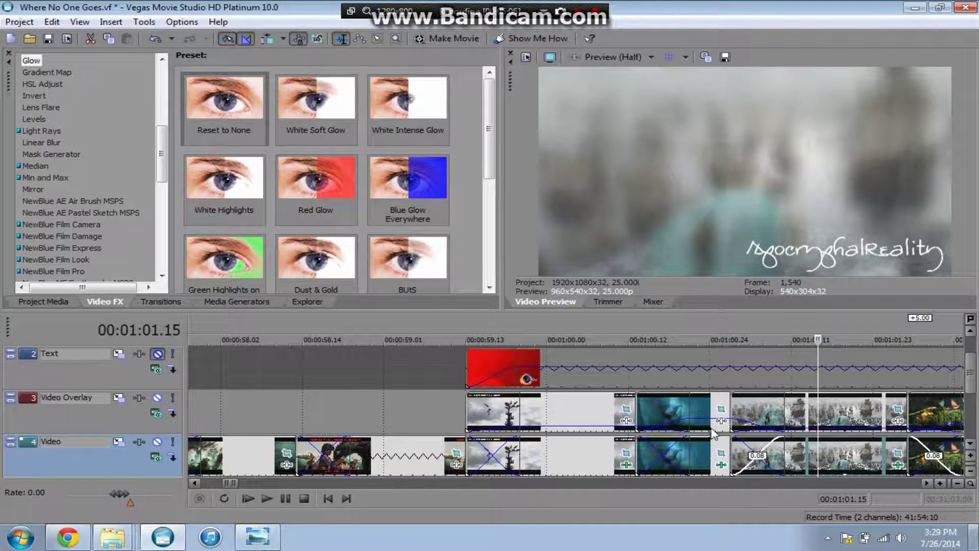
{"action": "scroll", "coordinate": [709, 433], "scroll_direction": "down", "scroll_amount": 2}
{"action": "left_click", "coordinate": [712, 408]}
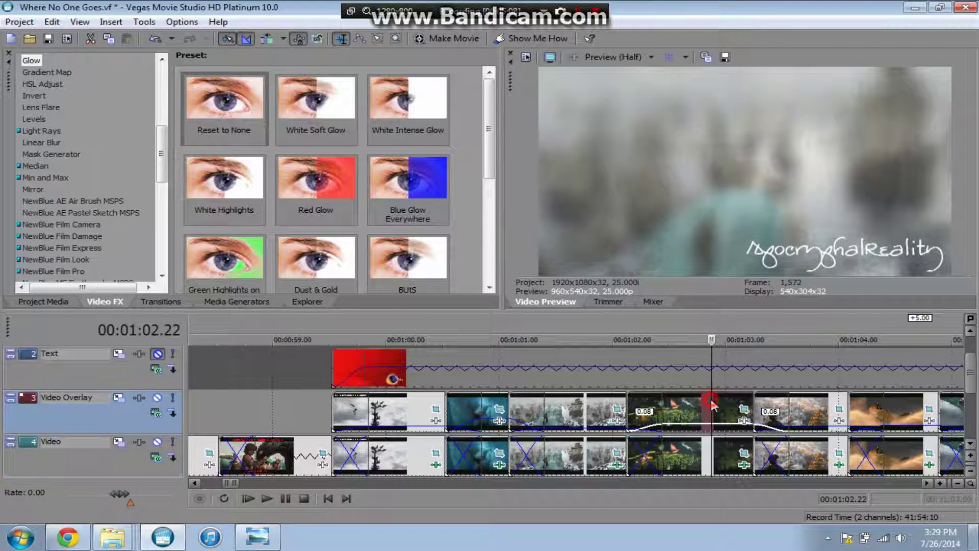
{"action": "left_click", "coordinate": [812, 411]}
{"action": "scroll", "coordinate": [808, 412], "scroll_direction": "down", "scroll_amount": 2}
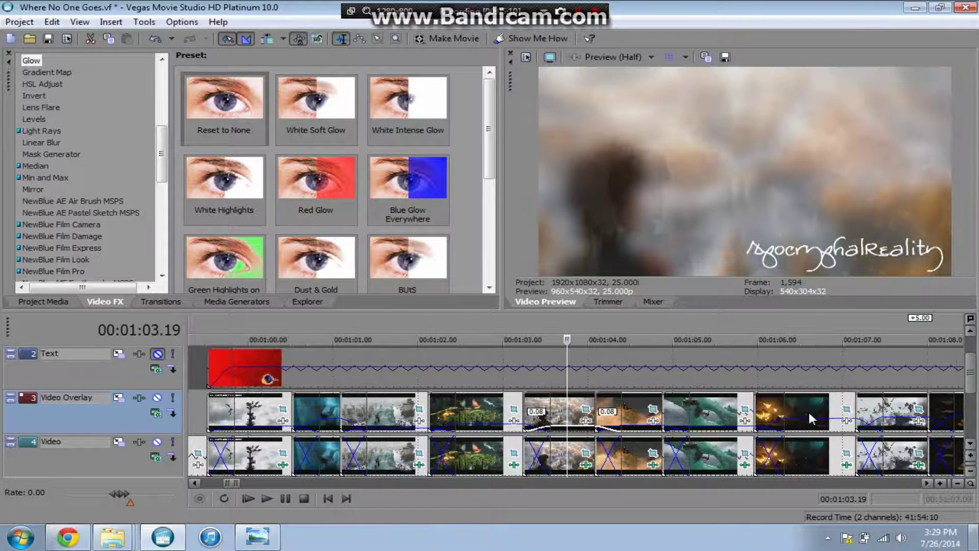
Examine the following Video Overlay clips at 00:01:04.13, 00:01:05.12, 00:01:06.13 and 00:01:10.08.
{"action": "left_click", "coordinate": [632, 398]}
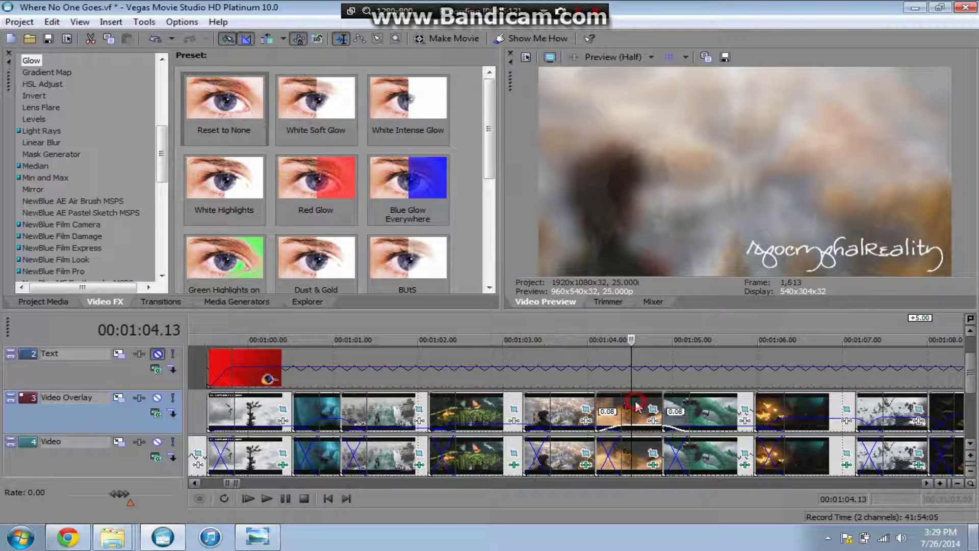
{"action": "left_click", "coordinate": [718, 414]}
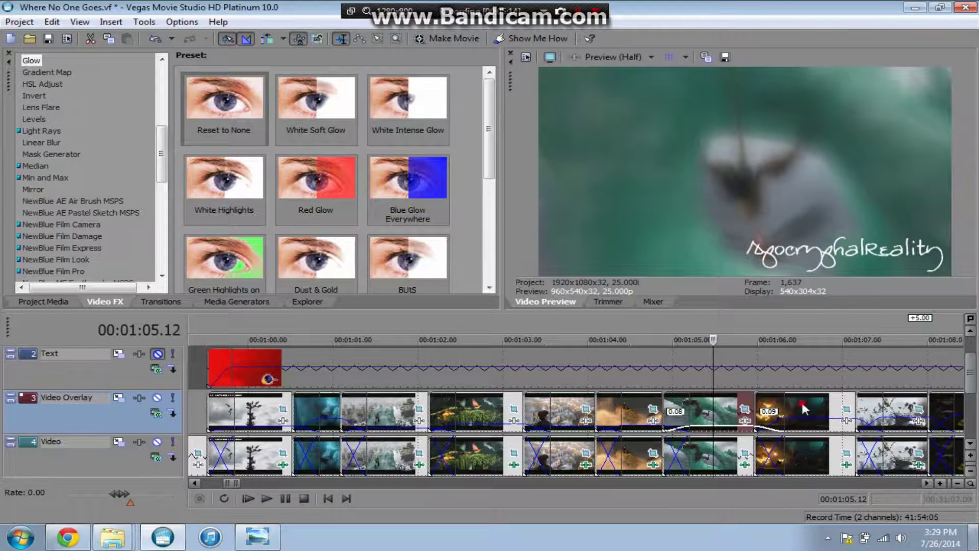
{"action": "left_click", "coordinate": [801, 400]}
{"action": "scroll", "coordinate": [802, 402], "scroll_direction": "down", "scroll_amount": 2}
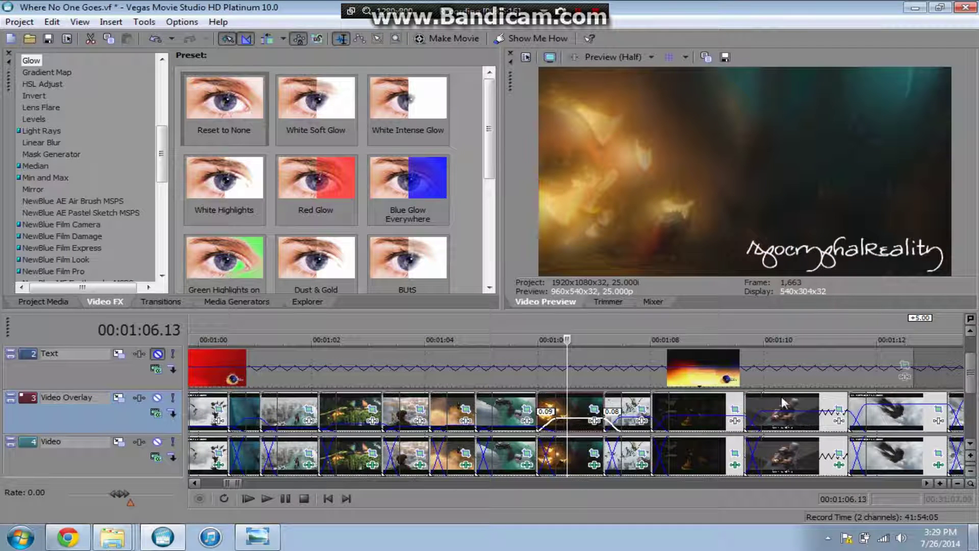
{"action": "left_click", "coordinate": [784, 403]}
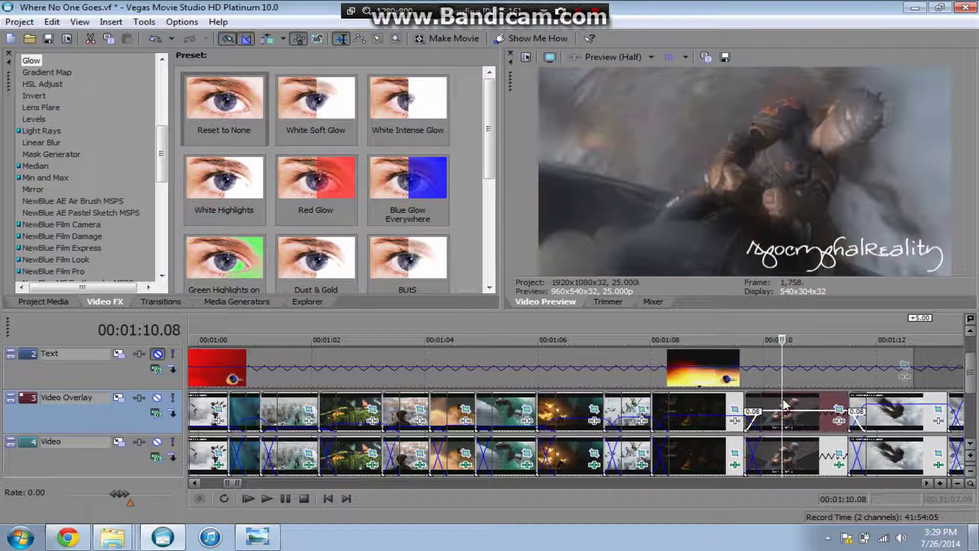
Compare the layered frames at 00:01:00.02 and 00:01:10.10 with those at 00:01:15.11 and 00:01:13.22.
{"action": "left_click", "coordinate": [204, 410]}
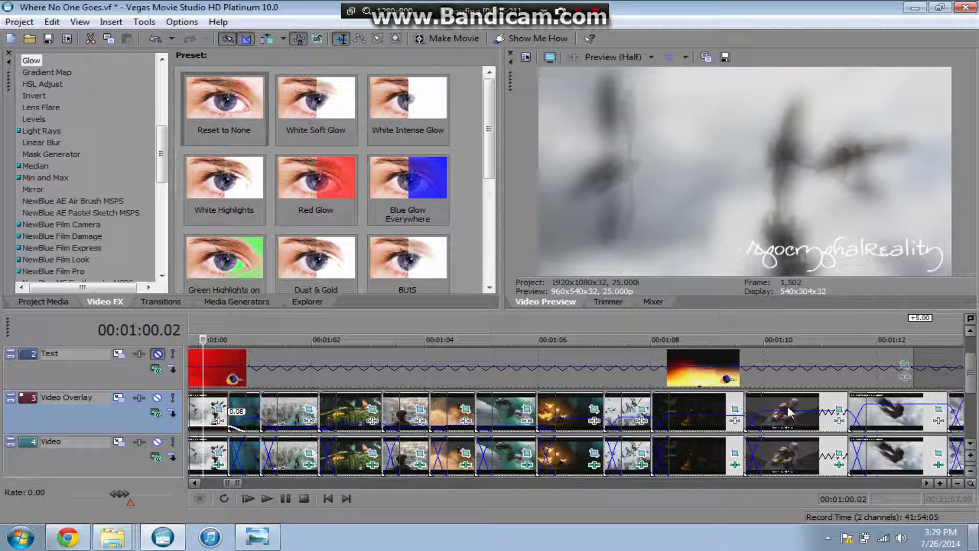
{"action": "left_click", "coordinate": [787, 404]}
{"action": "scroll", "coordinate": [787, 408], "scroll_direction": "down", "scroll_amount": 1}
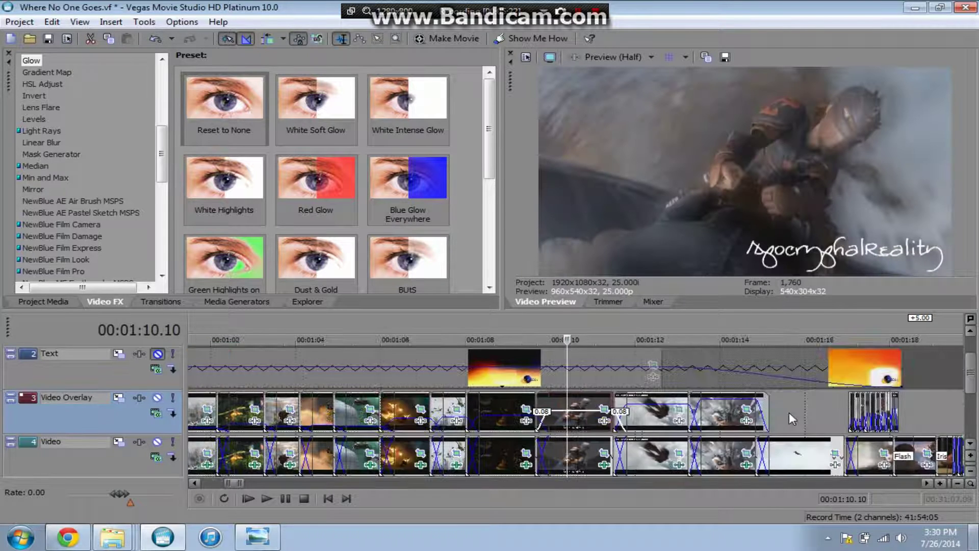
{"action": "left_click", "coordinate": [780, 464]}
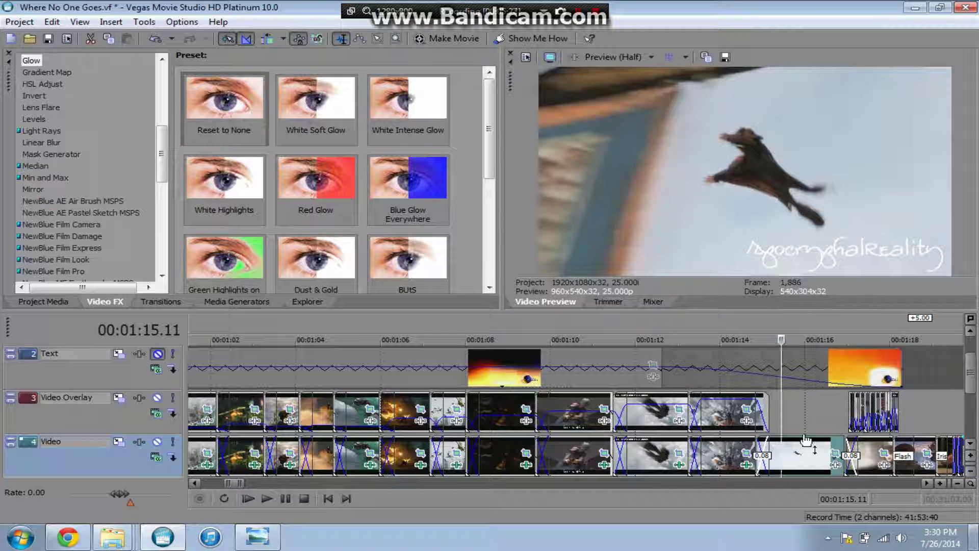
{"action": "left_click", "coordinate": [716, 420]}
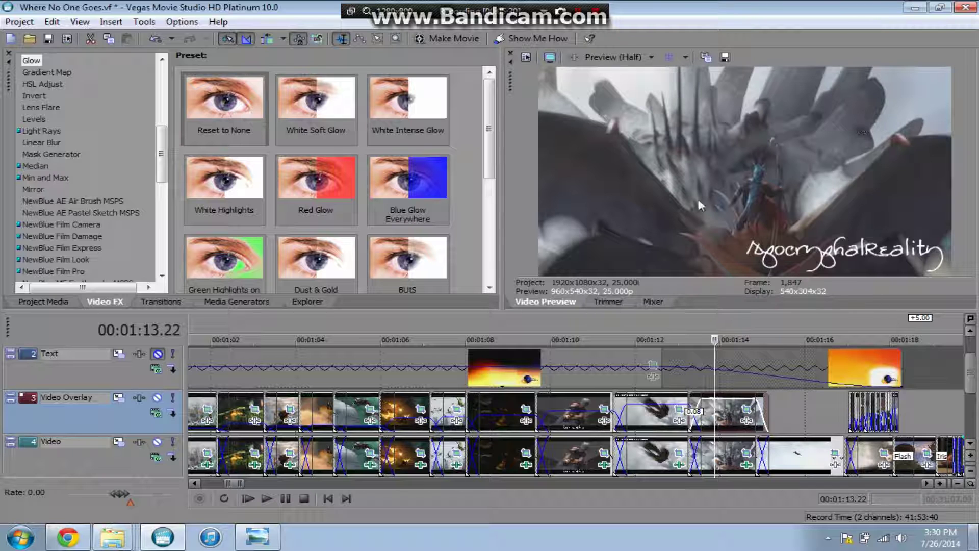
Play the group of very short crossfaded Video Overlay clips from 00:01:17.01.
{"action": "left_click", "coordinate": [846, 411]}
{"action": "scroll", "coordinate": [846, 411], "scroll_direction": "up", "scroll_amount": 3}
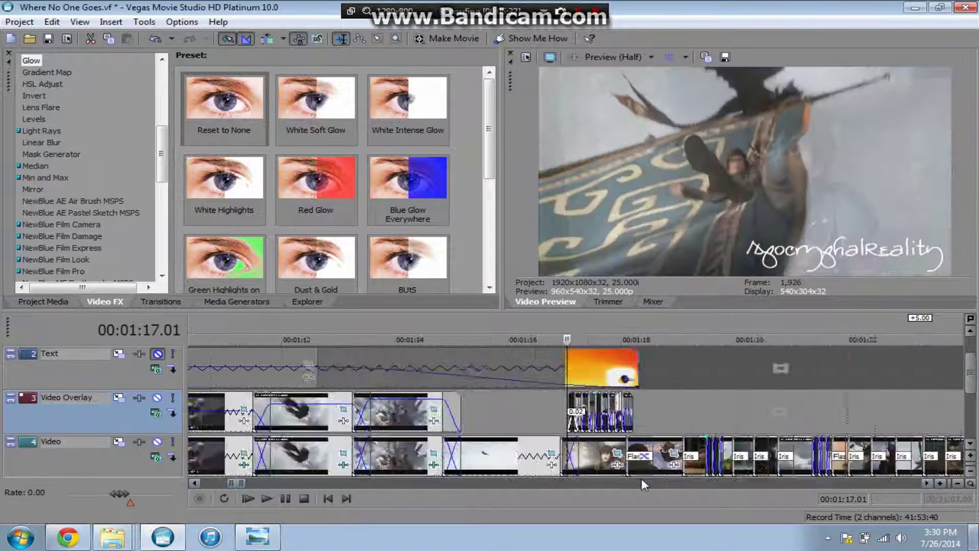
{"action": "scroll", "coordinate": [561, 389], "scroll_direction": "up", "scroll_amount": 5}
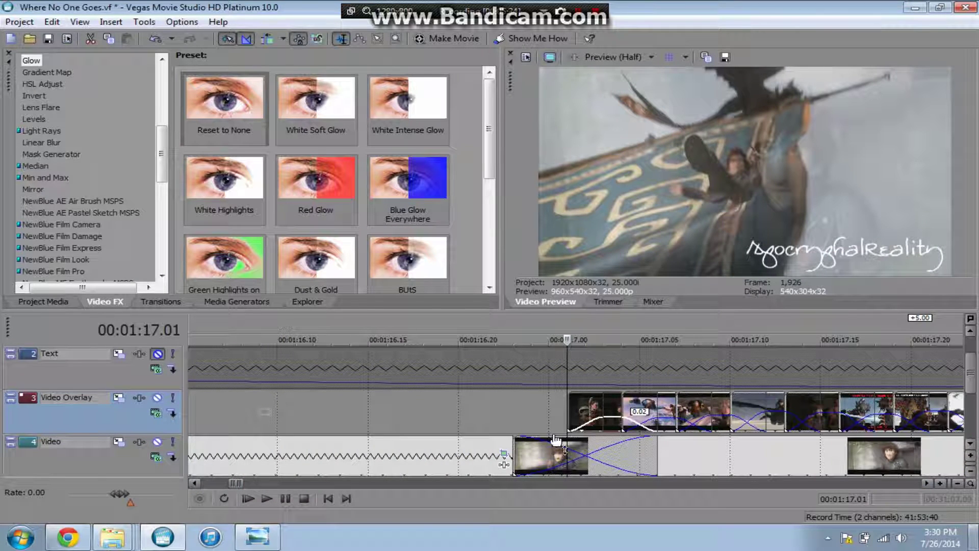
{"action": "key", "text": "space"}
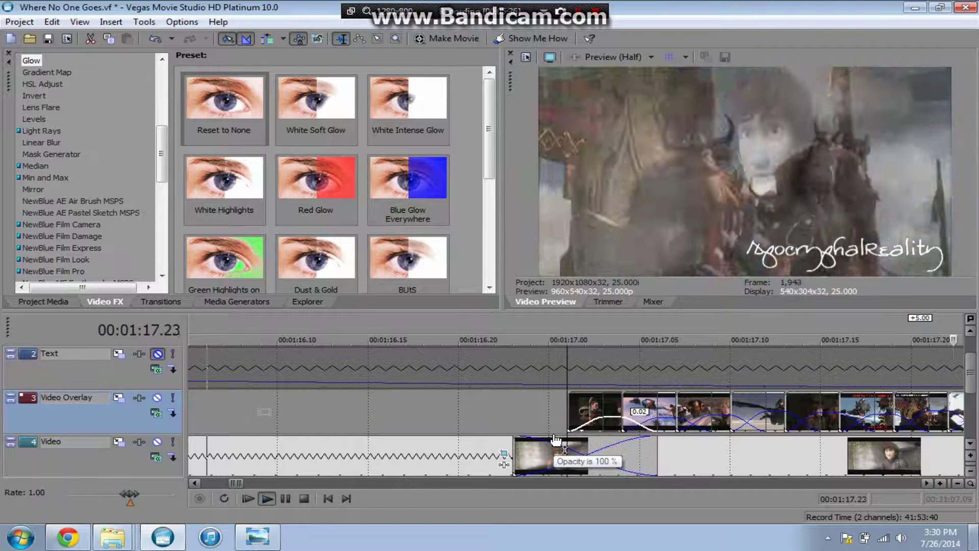
Play the short crossfaded clips from 00:01:17.01 with the Video Overlay track soloed, view 00:01:18.02, and restore the other tracks.
{"action": "key", "text": "space"}
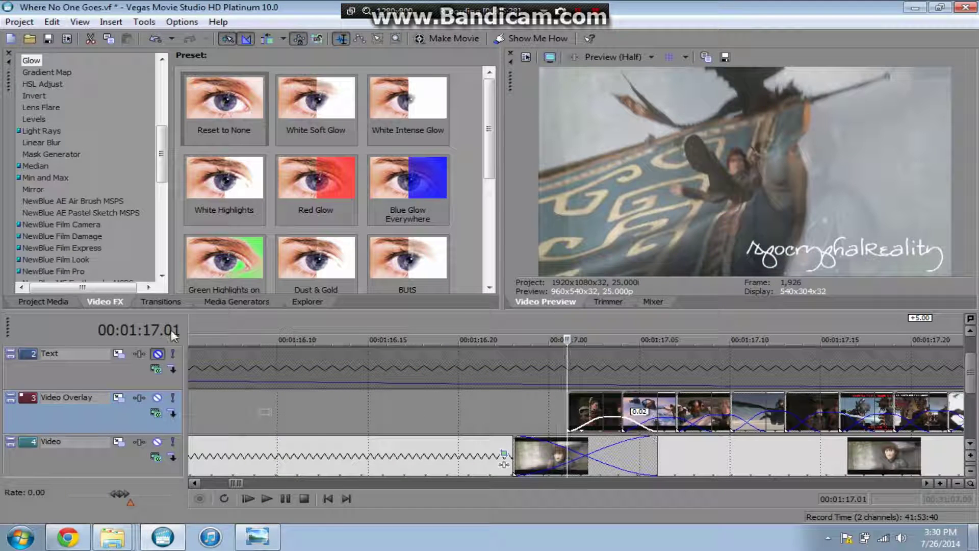
{"action": "left_click", "coordinate": [172, 397]}
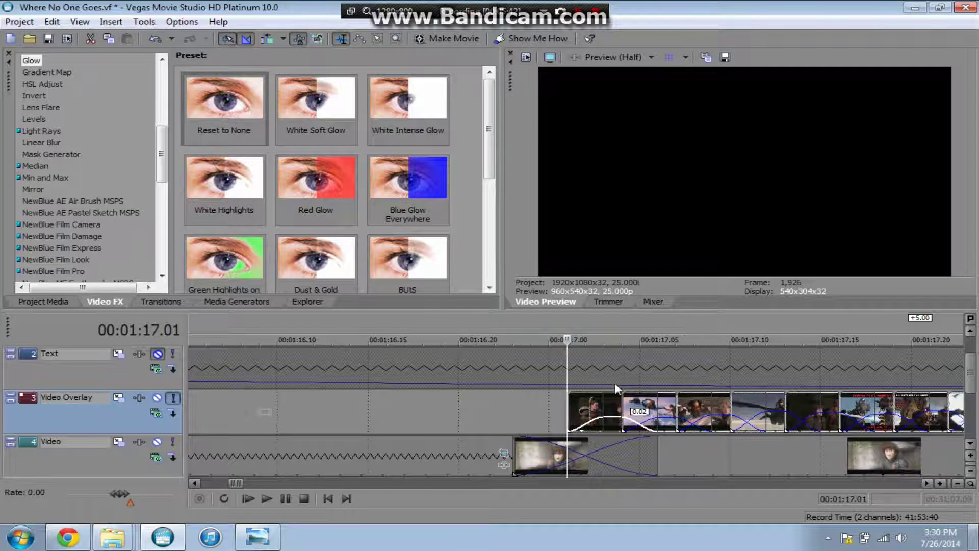
{"action": "key", "text": "space"}
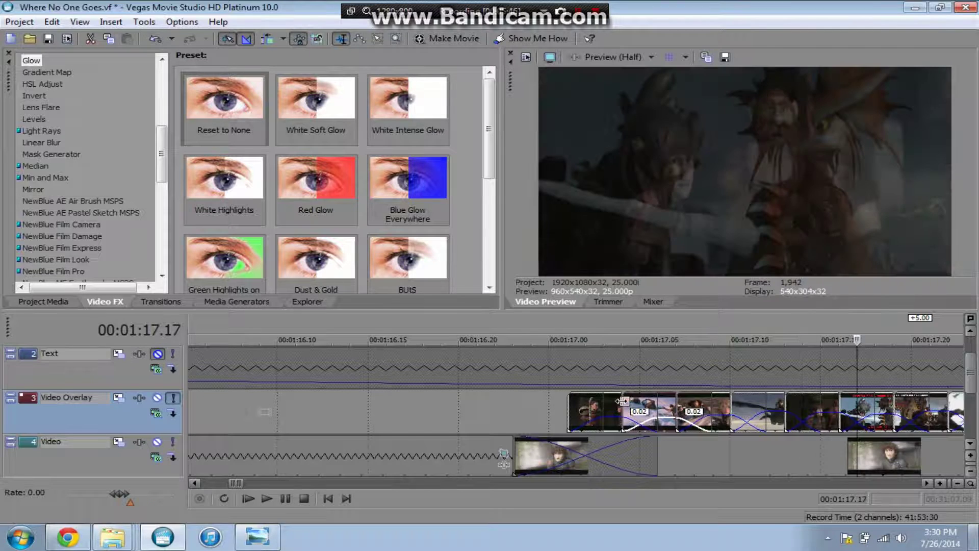
{"action": "scroll", "coordinate": [663, 408], "scroll_direction": "down", "scroll_amount": 2}
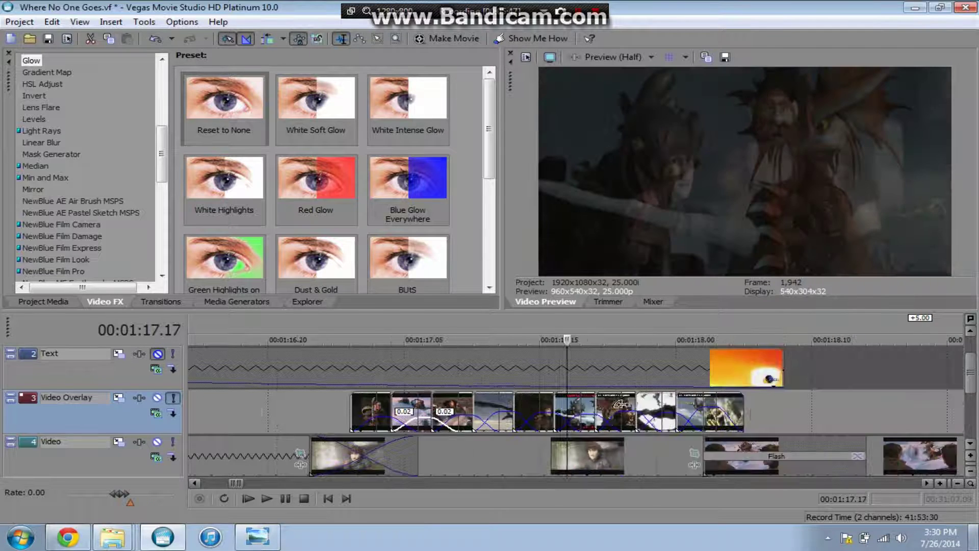
{"action": "left_click", "coordinate": [710, 419]}
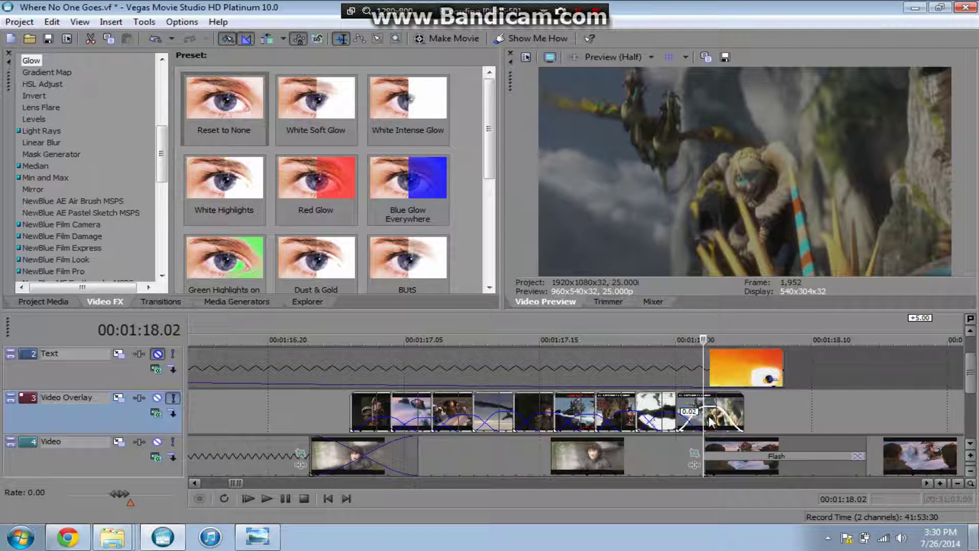
{"action": "left_click", "coordinate": [173, 397]}
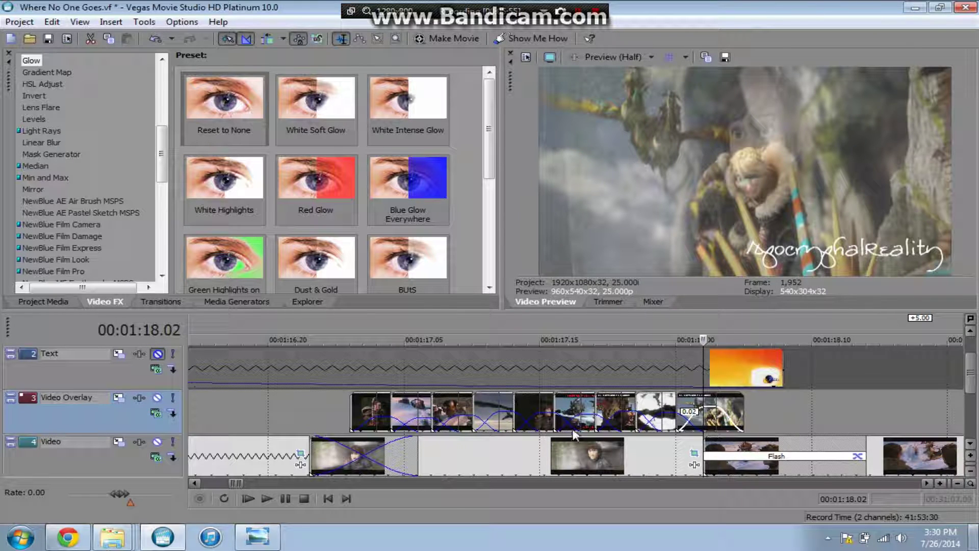
Go past the overlay at 00:01:54.01 to the crossfaded Video track clips at 00:02:03.01.
{"action": "scroll", "coordinate": [567, 459], "scroll_direction": "down", "scroll_amount": 4}
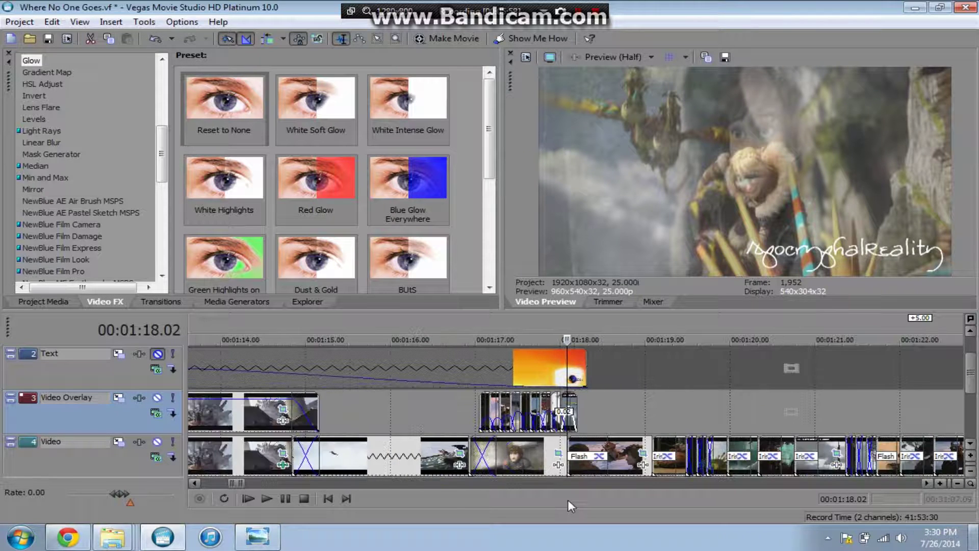
{"action": "scroll", "coordinate": [509, 411], "scroll_direction": "down", "scroll_amount": 10}
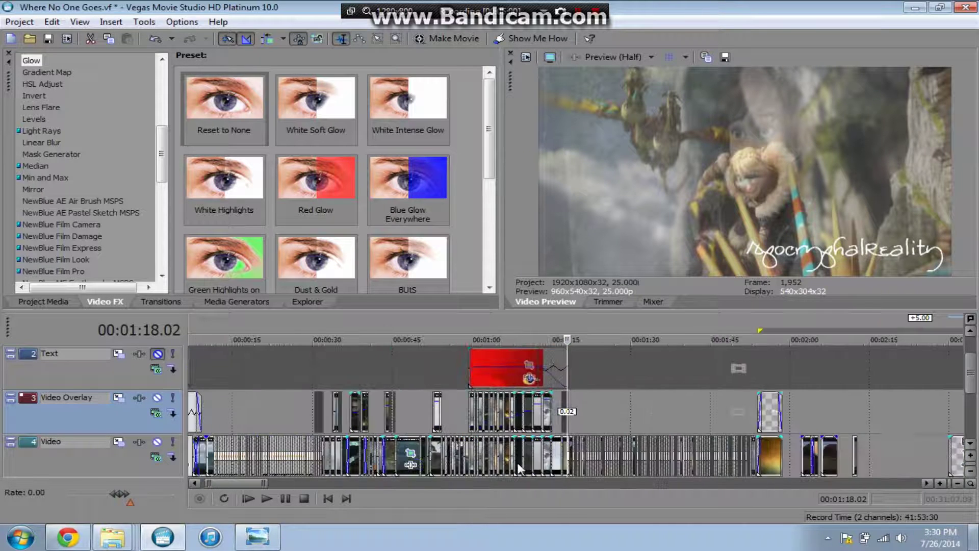
{"action": "scroll", "coordinate": [521, 468], "scroll_direction": "down", "scroll_amount": 4}
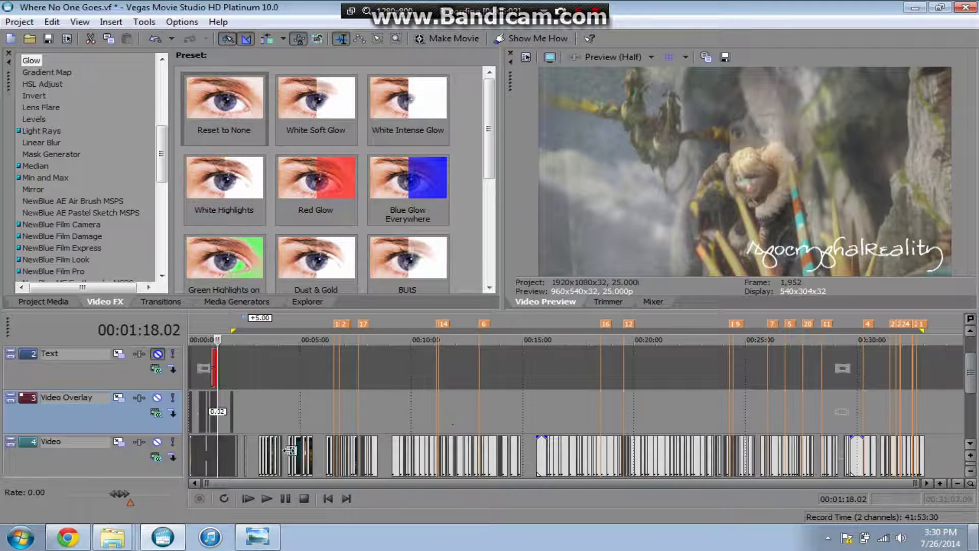
{"action": "scroll", "coordinate": [293, 434], "scroll_direction": "up", "scroll_amount": 4}
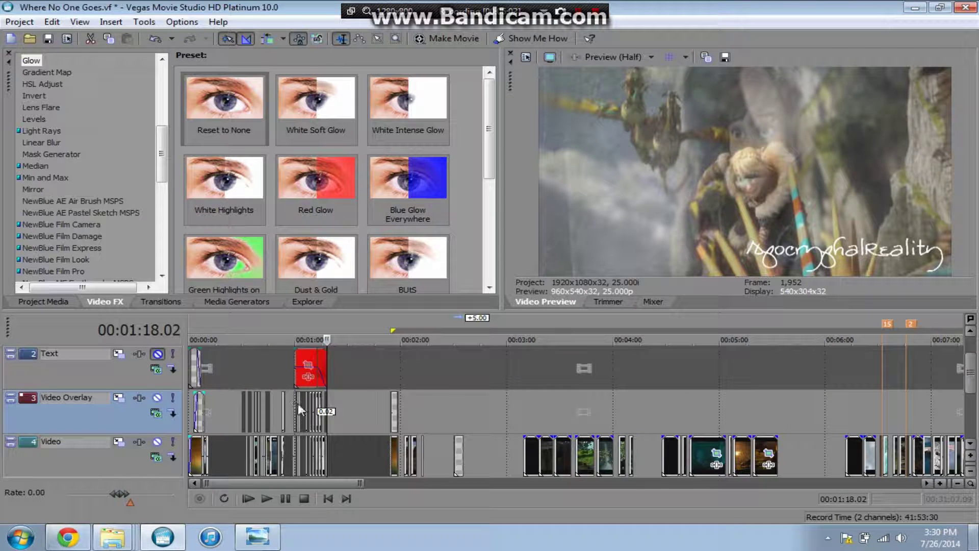
{"action": "left_click", "coordinate": [390, 409]}
{"action": "scroll", "coordinate": [391, 409], "scroll_direction": "up", "scroll_amount": 5}
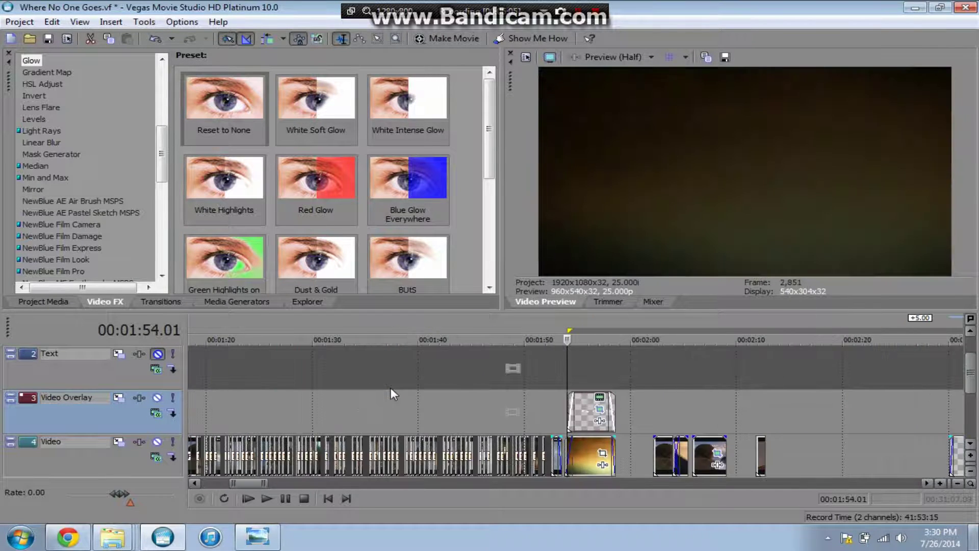
{"action": "left_click", "coordinate": [662, 448]}
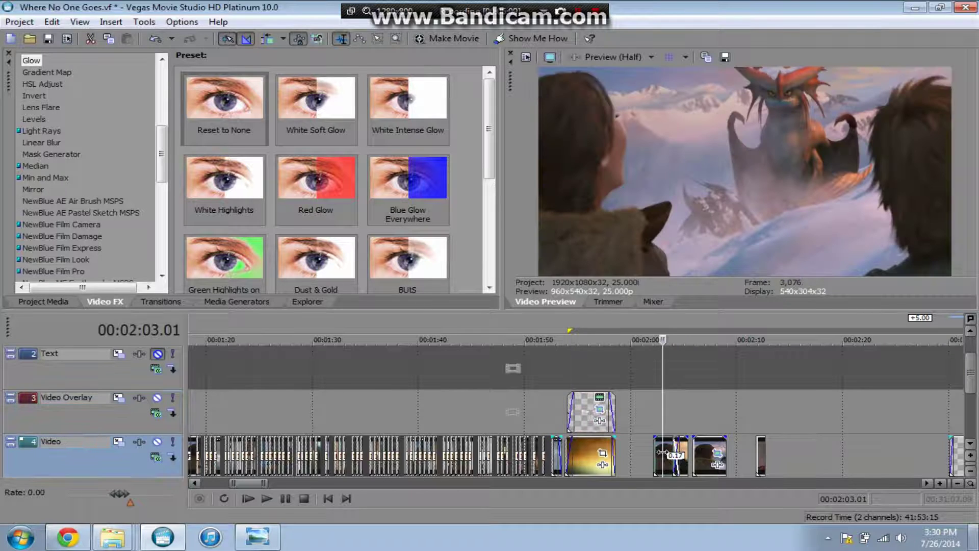
{"action": "scroll", "coordinate": [662, 451], "scroll_direction": "up", "scroll_amount": 3}
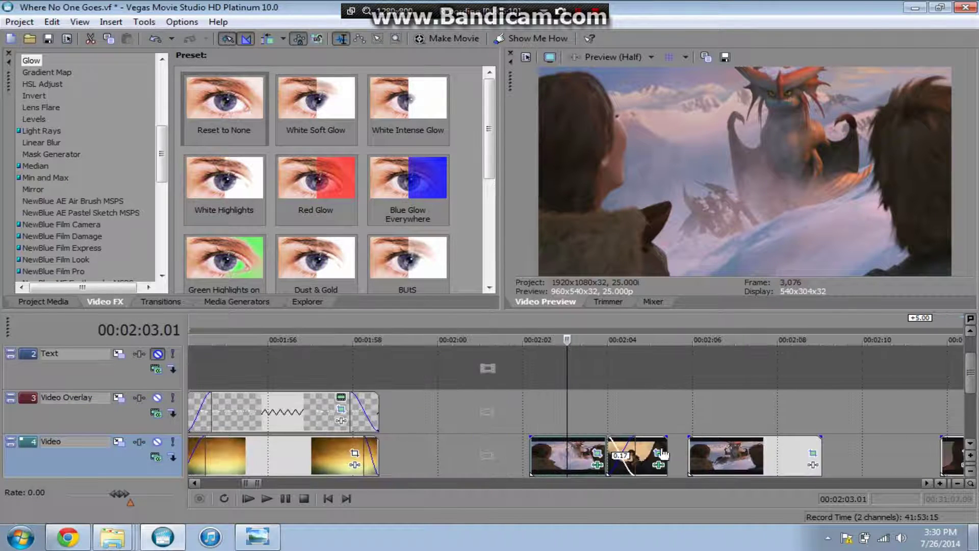
Play the blurred crossfade between the two Video clips from 00:02:03.24.
{"action": "left_click", "coordinate": [607, 440]}
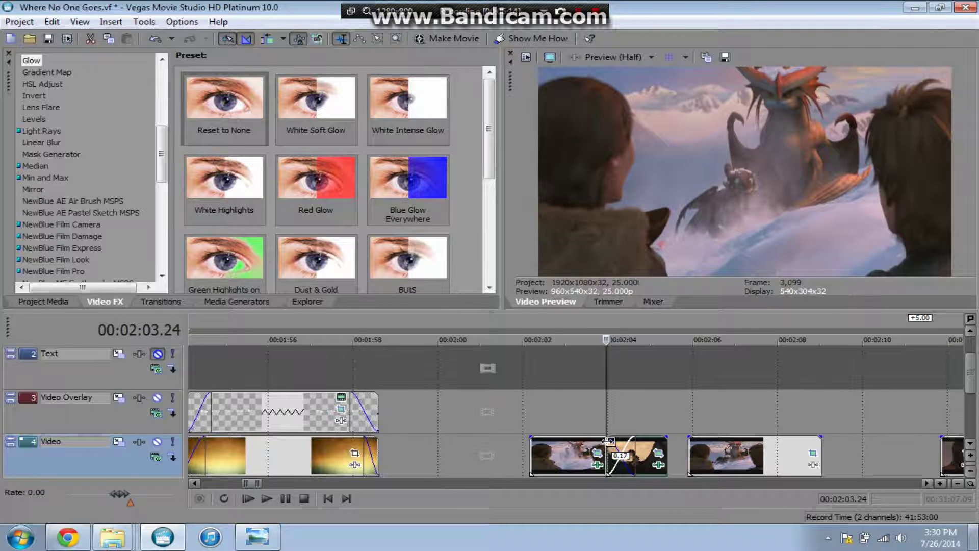
{"action": "key", "text": "space"}
{"action": "key", "text": "space"}
{"action": "key", "text": "space"}
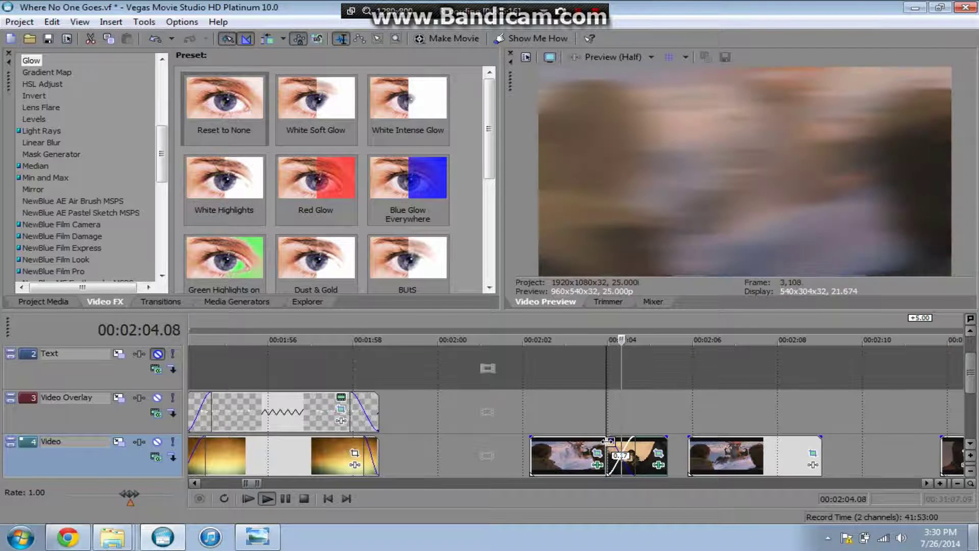
{"action": "key", "text": "space"}
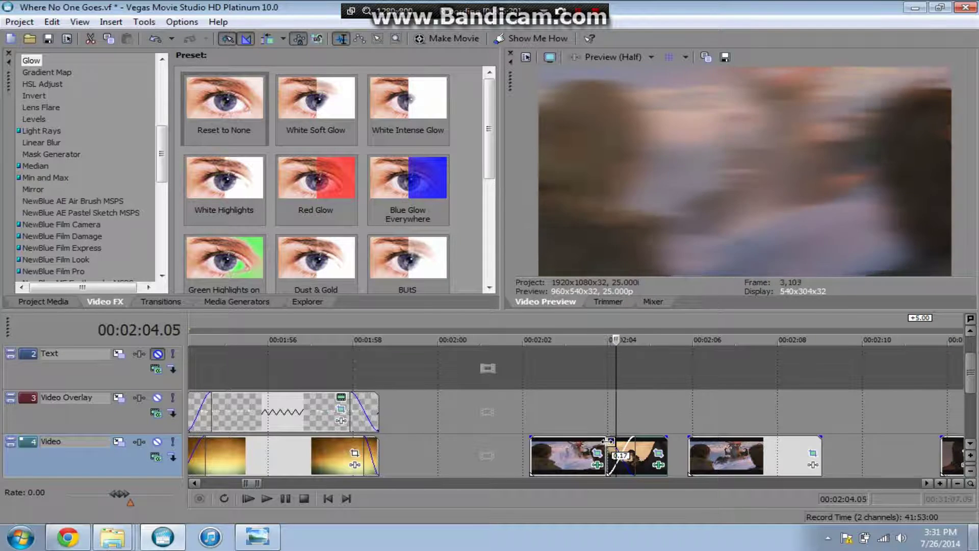
{"action": "scroll", "coordinate": [575, 454], "scroll_direction": "up", "scroll_amount": 2}
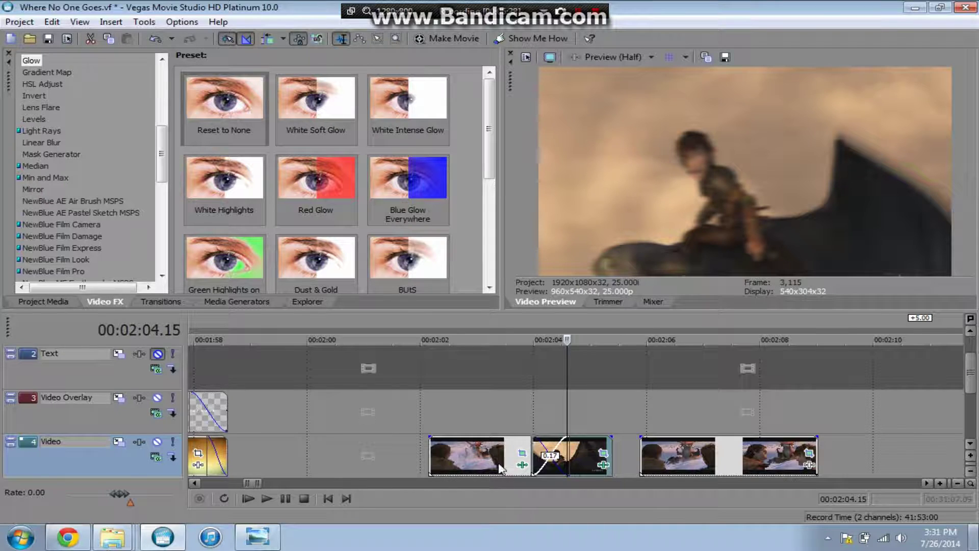
Open the first crossfaded clip's Linear Blur effect, replay the transition, and inspect its keyframes at 00:00:01.20 and 00:00:02.12.
{"action": "left_click", "coordinate": [499, 459]}
{"action": "left_click", "coordinate": [521, 464]}
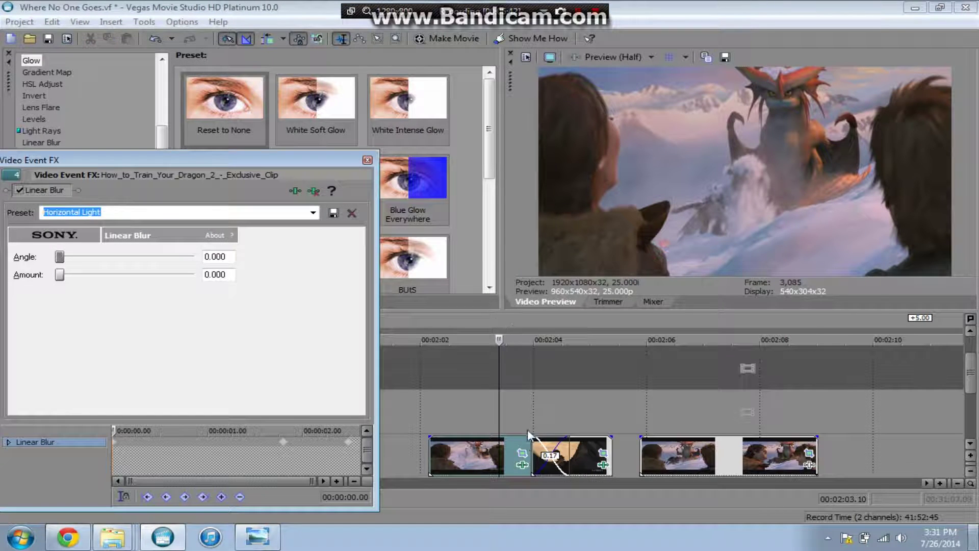
{"action": "left_click", "coordinate": [535, 448]}
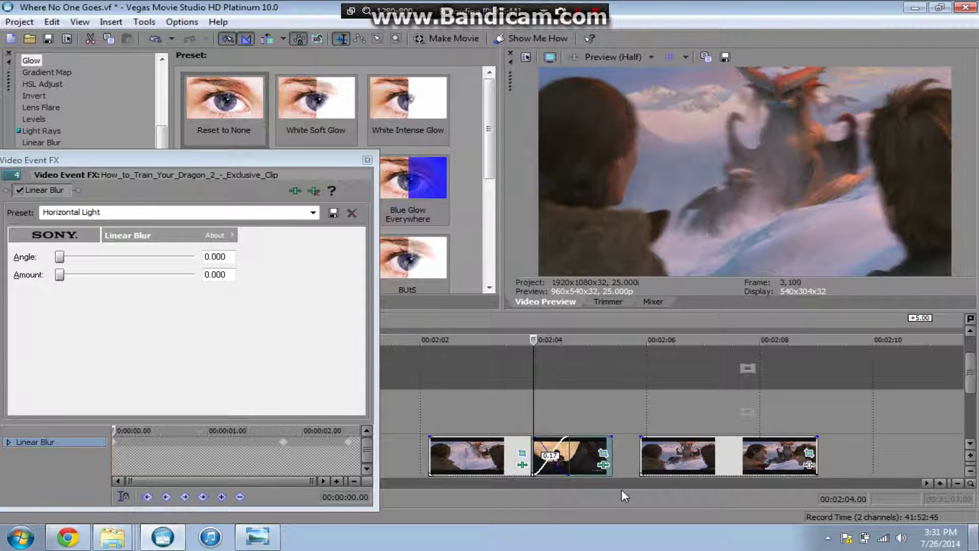
{"action": "key", "text": "space"}
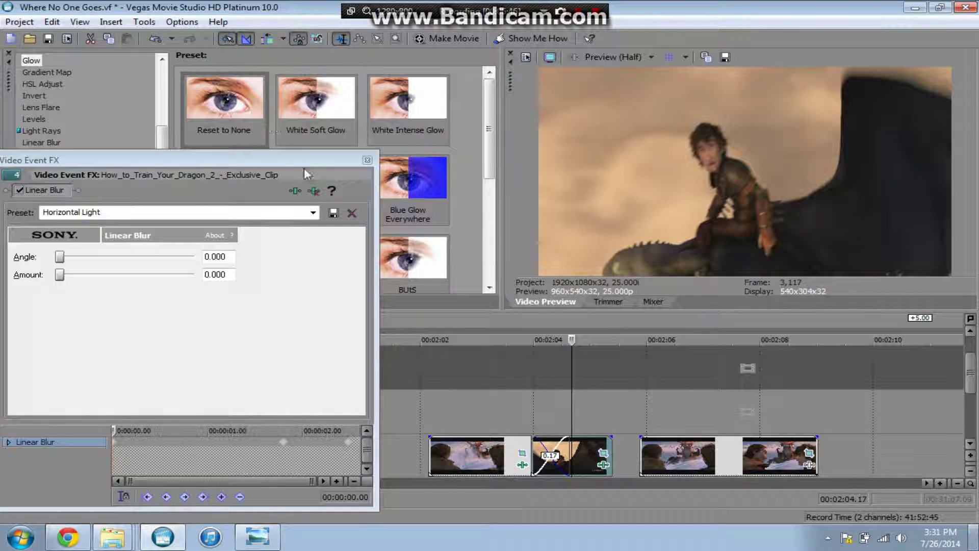
{"action": "left_click_drag", "start_coordinate": [209, 164], "coordinate": [280, 166]}
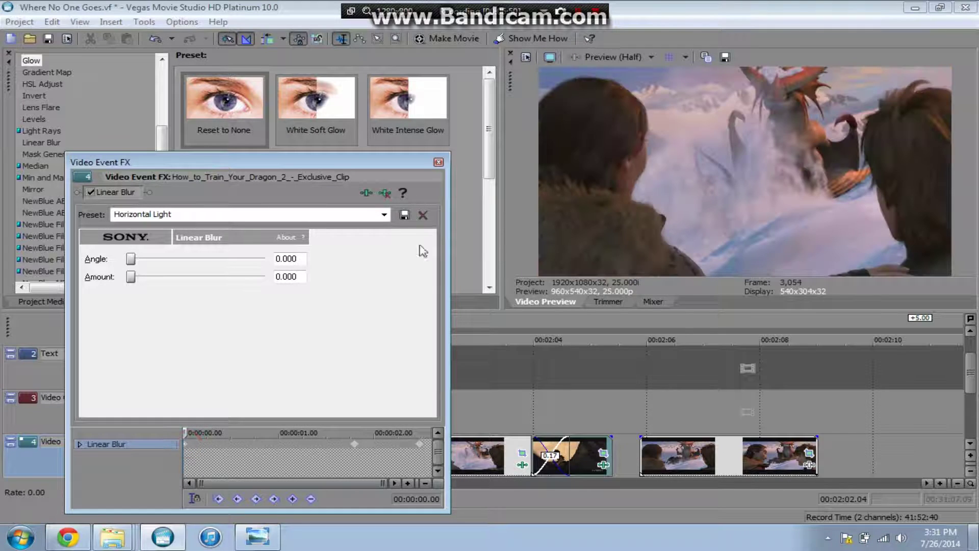
{"action": "left_click", "coordinate": [354, 452]}
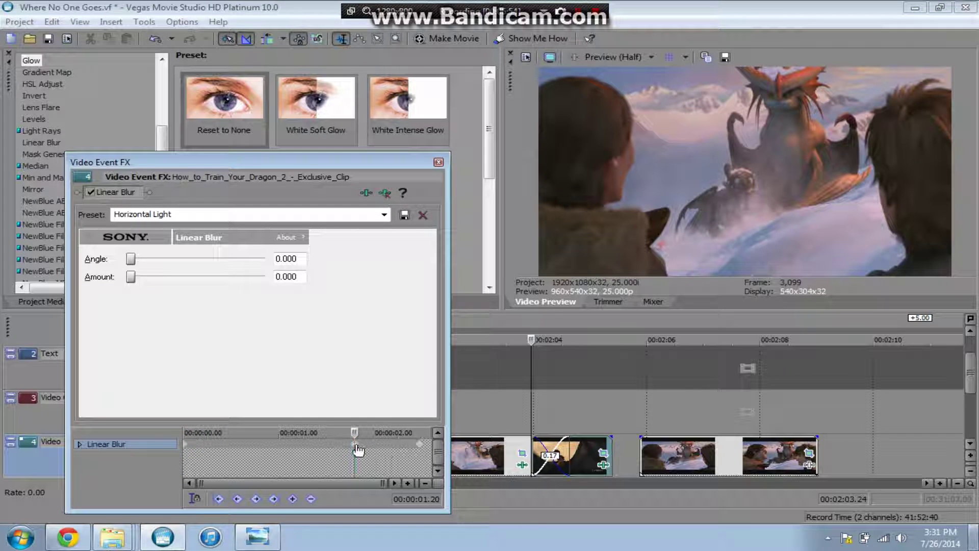
{"action": "left_click", "coordinate": [421, 451]}
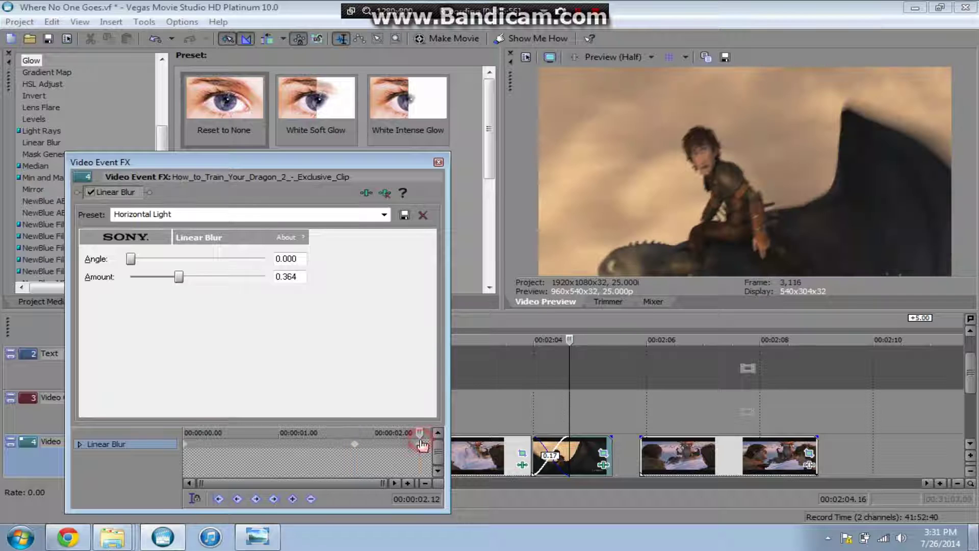
Try the last Linear Blur keyframe at 00:00:02.02, move it back to its original position, and close the effect settings.
{"action": "left_click", "coordinate": [382, 447]}
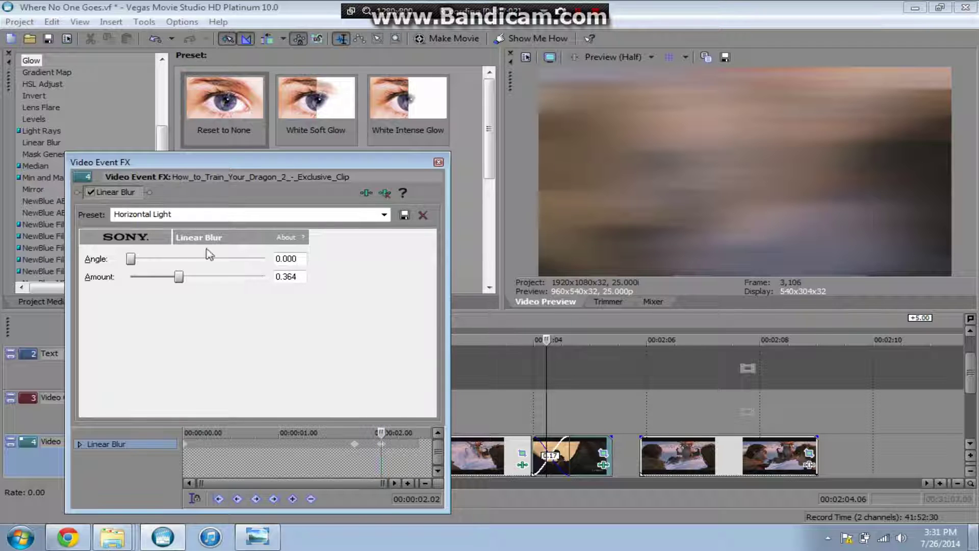
{"action": "left_click_drag", "start_coordinate": [133, 260], "coordinate": [2, 263]}
{"action": "double_click", "coordinate": [382, 444]}
{"action": "mouse_move", "coordinate": [178, 276]}
{"action": "left_mouse_down"}
{"action": "mouse_move", "coordinate": [225, 277]}
{"action": "mouse_move", "coordinate": [180, 278]}
{"action": "left_mouse_up"}
{"action": "left_click_drag", "start_coordinate": [381, 443], "coordinate": [419, 444]}
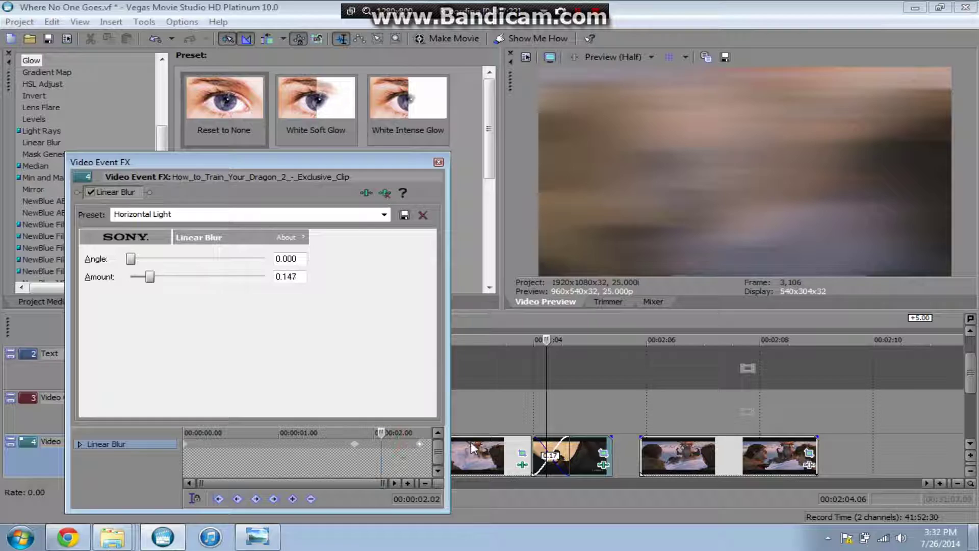
{"action": "left_click", "coordinate": [438, 161]}
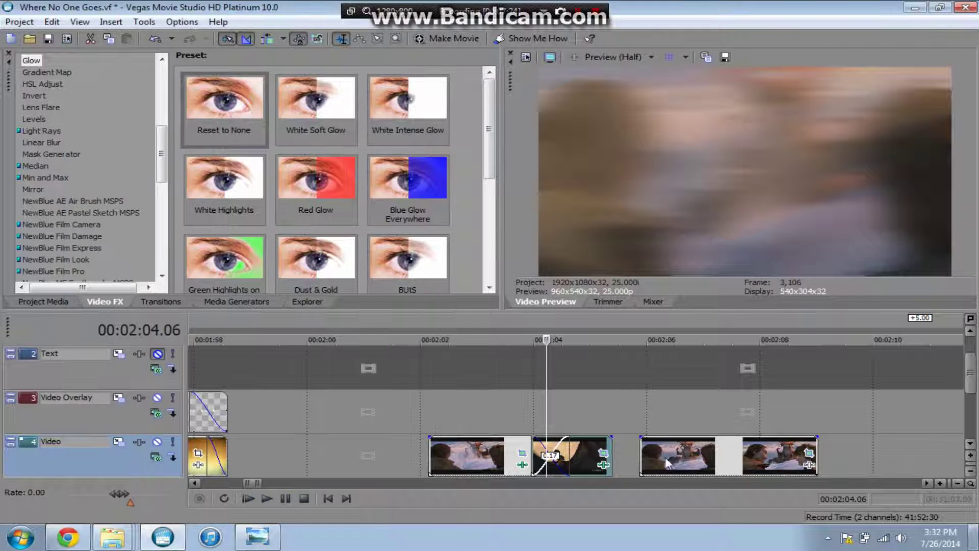
Open the Linear Blur effect of the second crossfaded clip and inspect its keyframes at 00:00:00.00 and 00:00:00.17.
{"action": "left_click", "coordinate": [603, 465]}
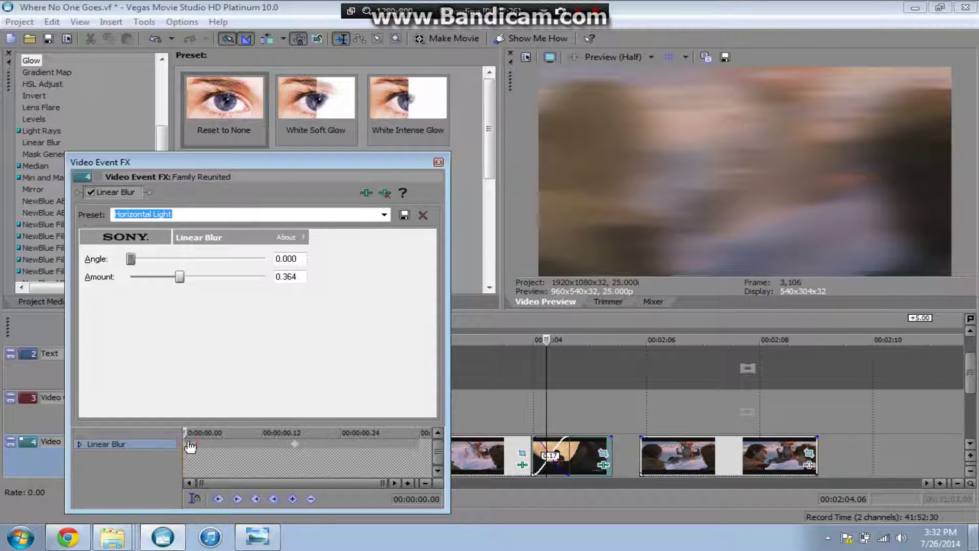
{"action": "left_click", "coordinate": [187, 437]}
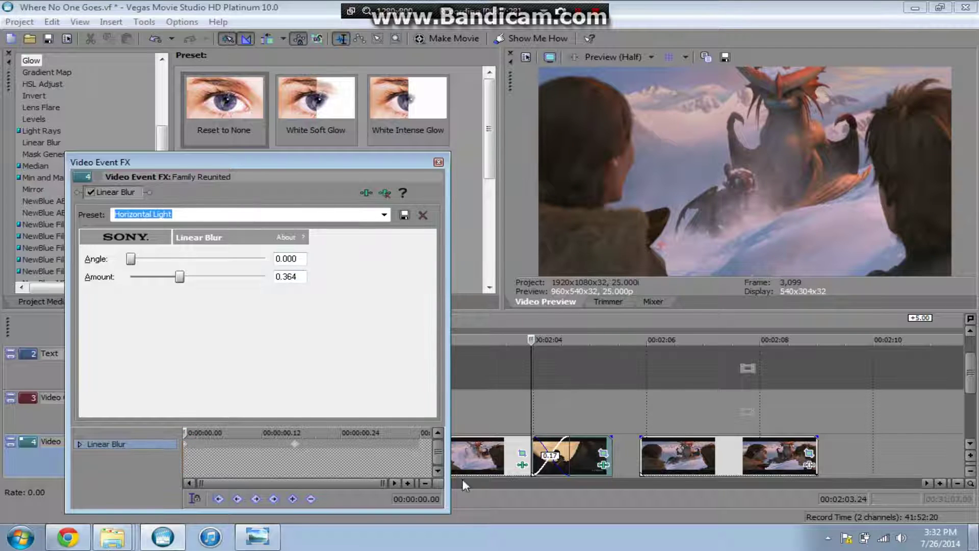
{"action": "left_click", "coordinate": [551, 451]}
{"action": "left_click", "coordinate": [295, 444]}
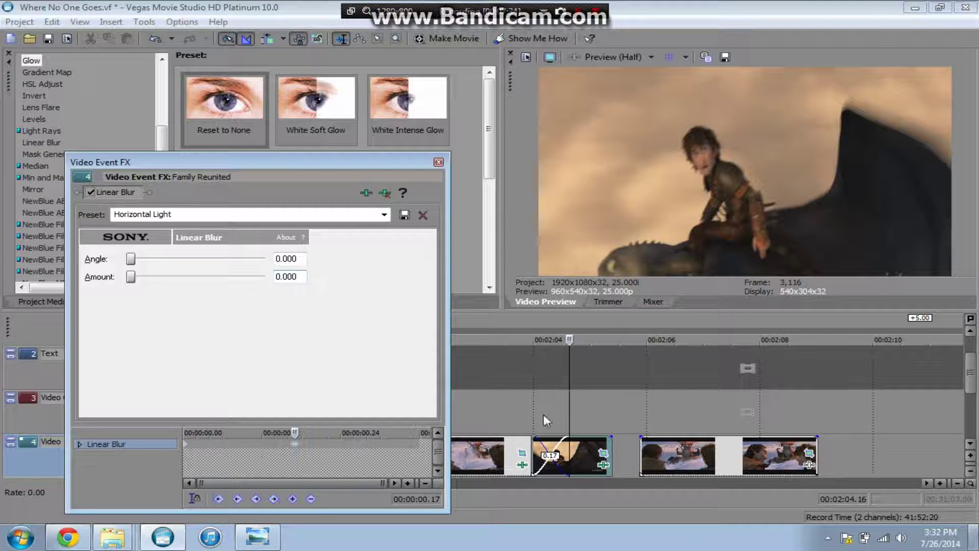
Play the blurred transition from 00:02:03.21 and close the Linear Blur settings.
{"action": "left_click", "coordinate": [523, 442]}
{"action": "key", "text": "space"}
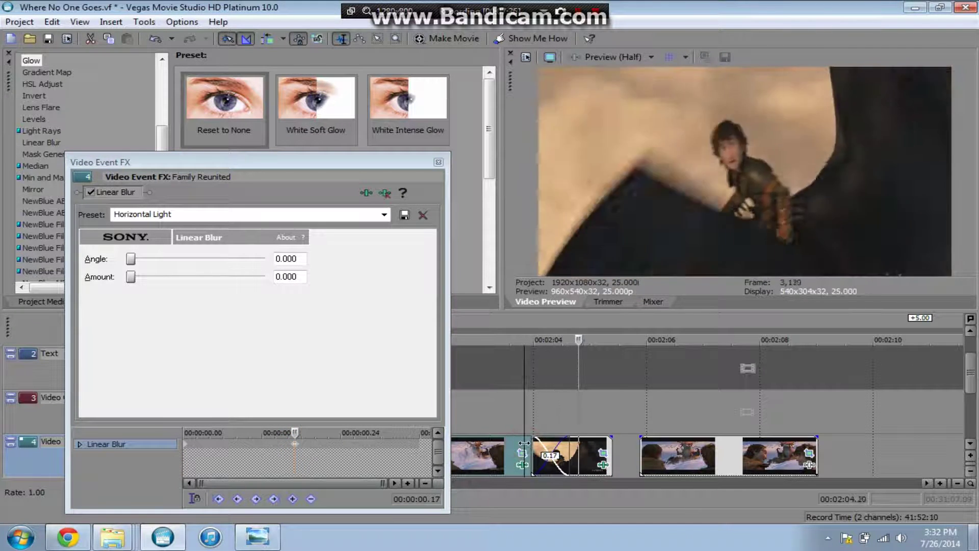
{"action": "key", "text": "space"}
{"action": "left_click", "coordinate": [438, 161]}
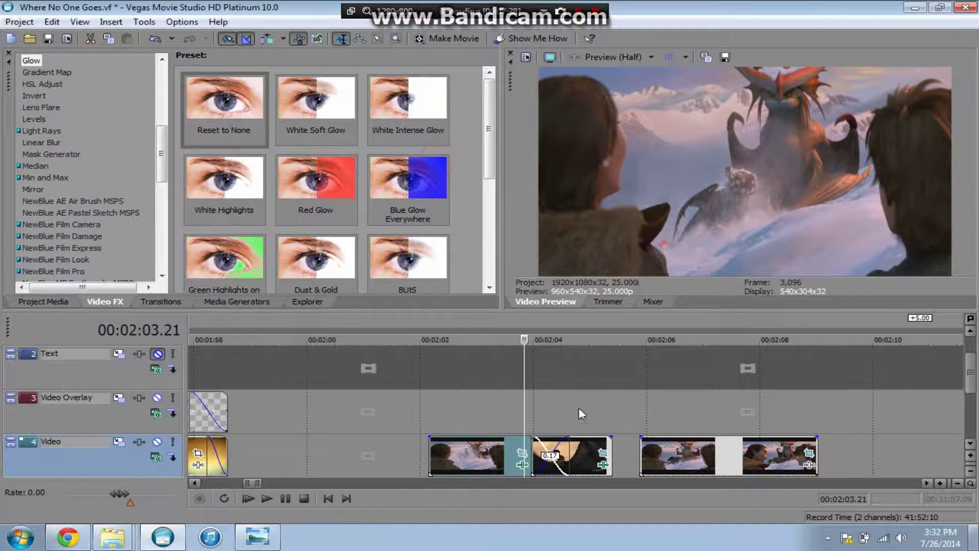
Go to the Sample Text clip at 00:02:30.02 on the Video track.
{"action": "scroll", "coordinate": [520, 379], "scroll_direction": "down", "scroll_amount": 5}
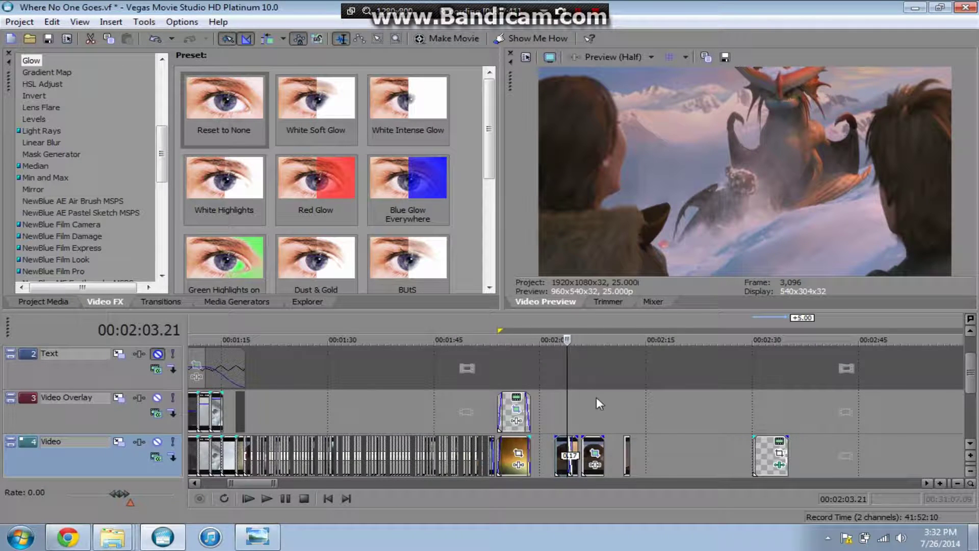
{"action": "scroll", "coordinate": [595, 397], "scroll_direction": "down", "scroll_amount": 4}
{"action": "left_click", "coordinate": [586, 455]}
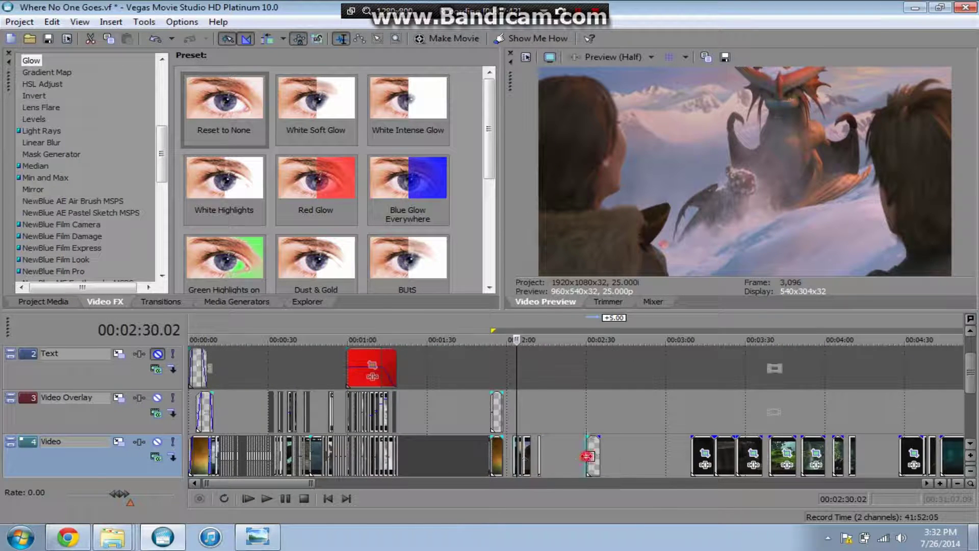
{"action": "scroll", "coordinate": [586, 455], "scroll_direction": "up", "scroll_amount": 5}
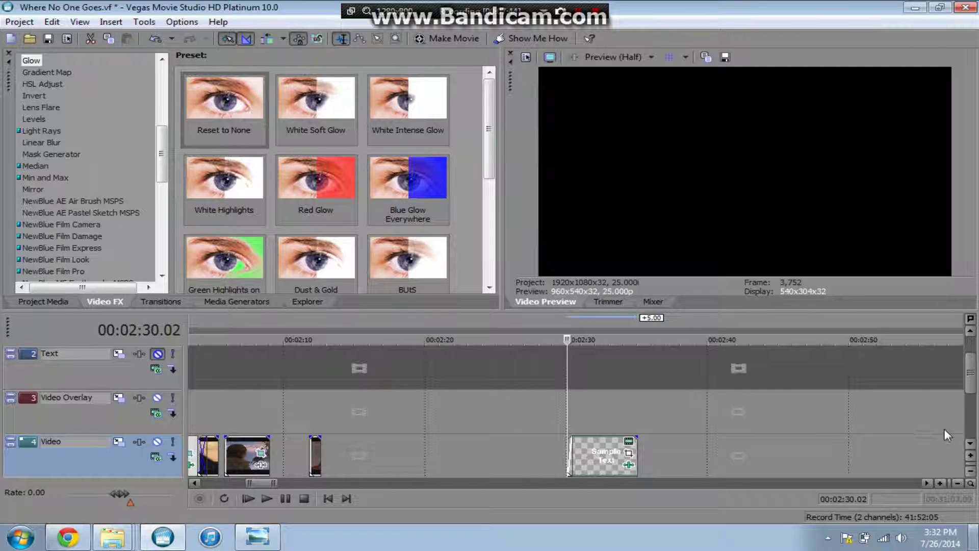
{"action": "left_click", "coordinate": [969, 443]}
{"action": "scroll", "coordinate": [598, 376], "scroll_direction": "up", "scroll_amount": 4}
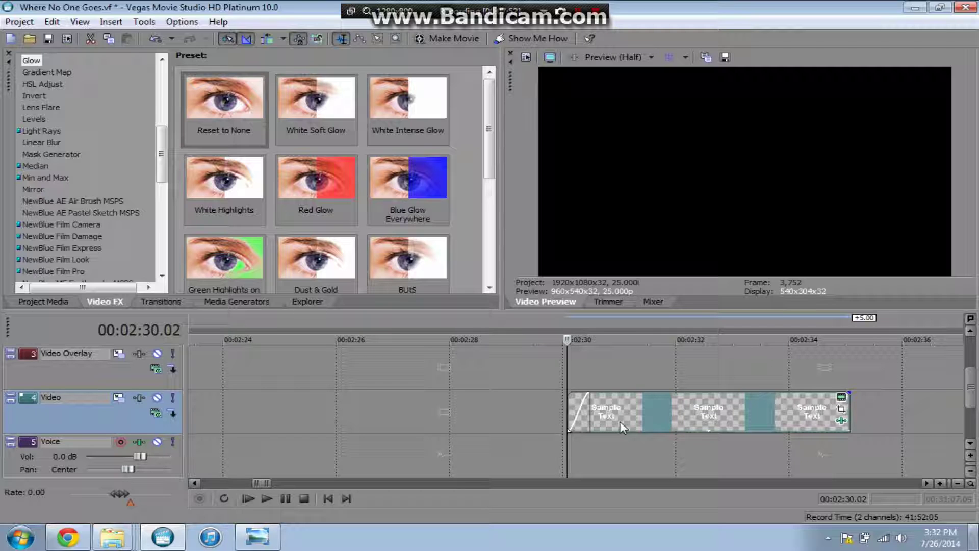
Play the glowing fade-in of the Sample Text clip from 00:02:30.02.
{"action": "scroll", "coordinate": [620, 427], "scroll_direction": "up", "scroll_amount": 3}
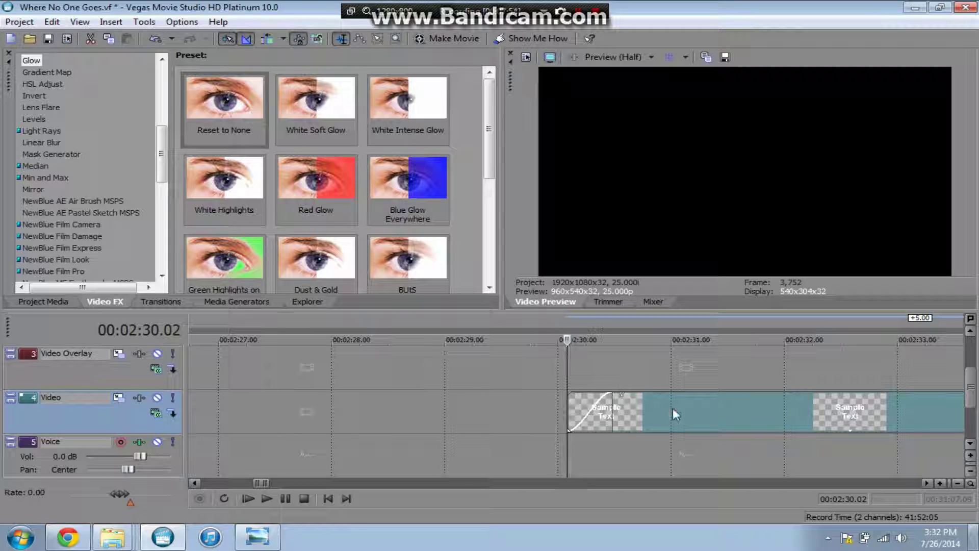
{"action": "scroll", "coordinate": [771, 423], "scroll_direction": "down", "scroll_amount": 3}
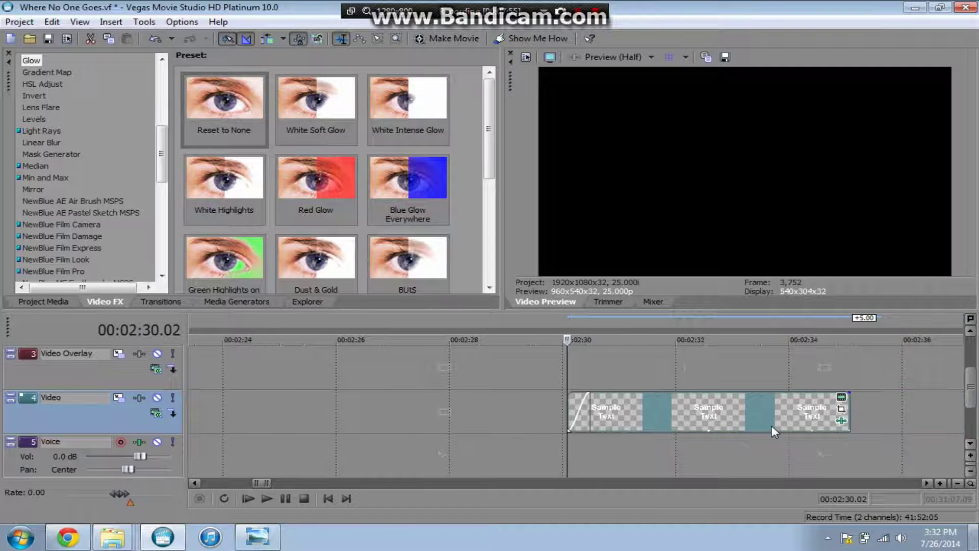
{"action": "left_click", "coordinate": [680, 416]}
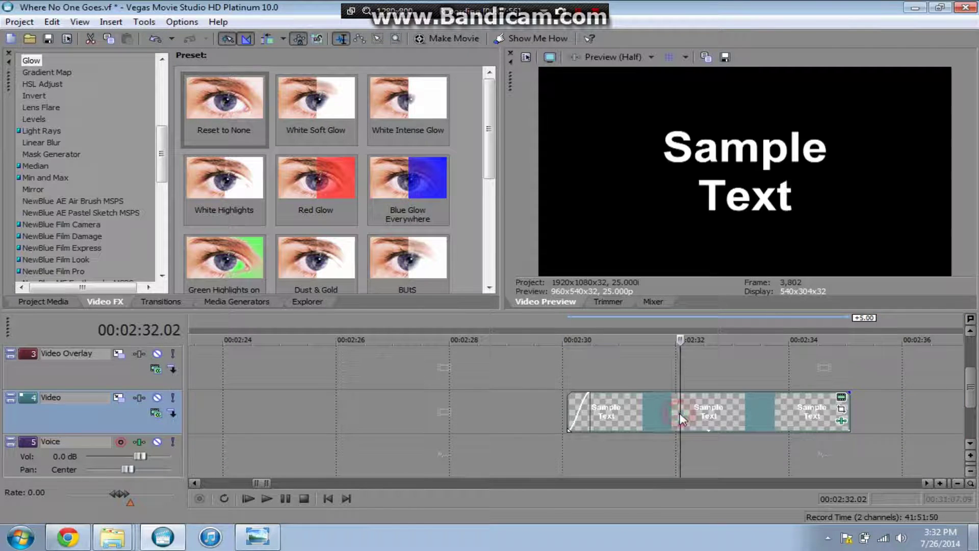
{"action": "left_click", "coordinate": [565, 416]}
{"action": "scroll", "coordinate": [566, 418], "scroll_direction": "up", "scroll_amount": 3}
{"action": "key", "text": "space"}
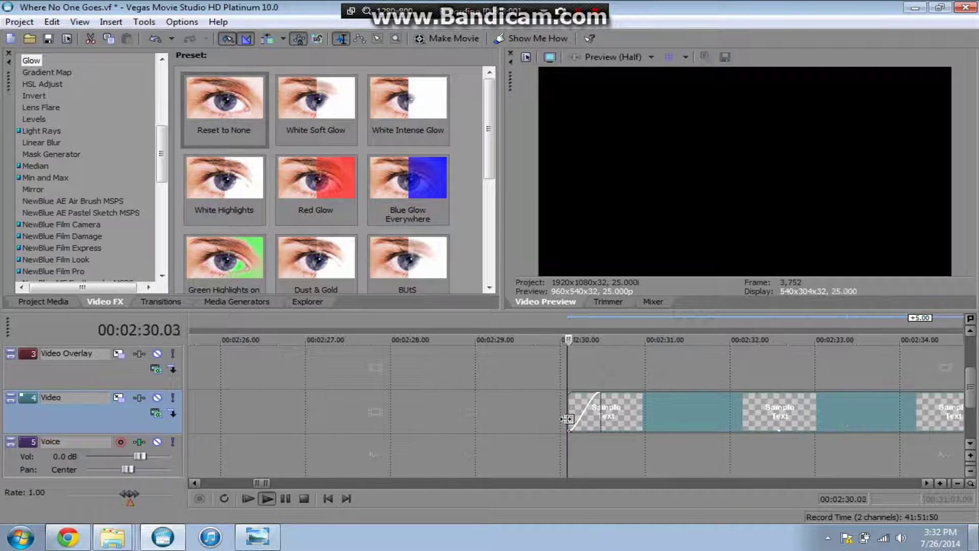
{"action": "key", "text": "space"}
{"action": "key", "text": "space"}
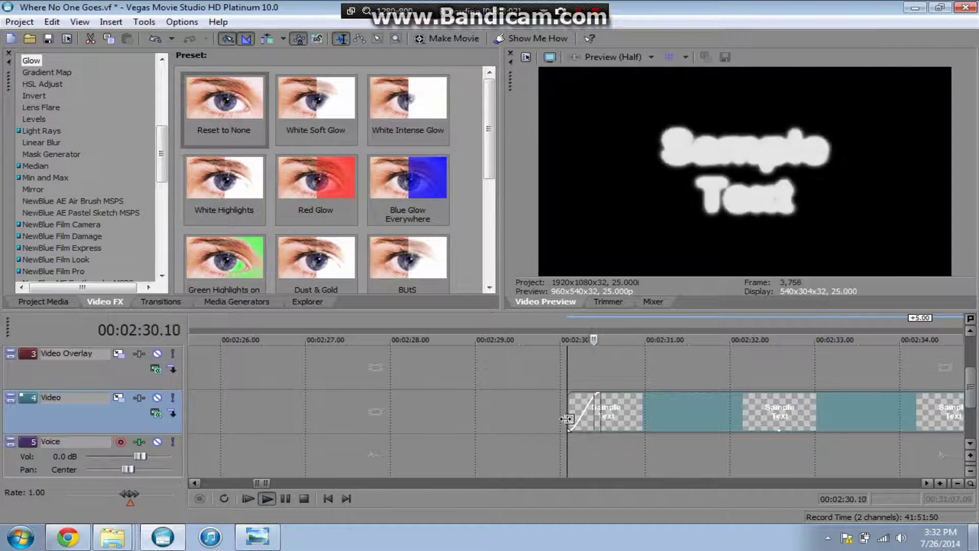
{"action": "key", "text": "space"}
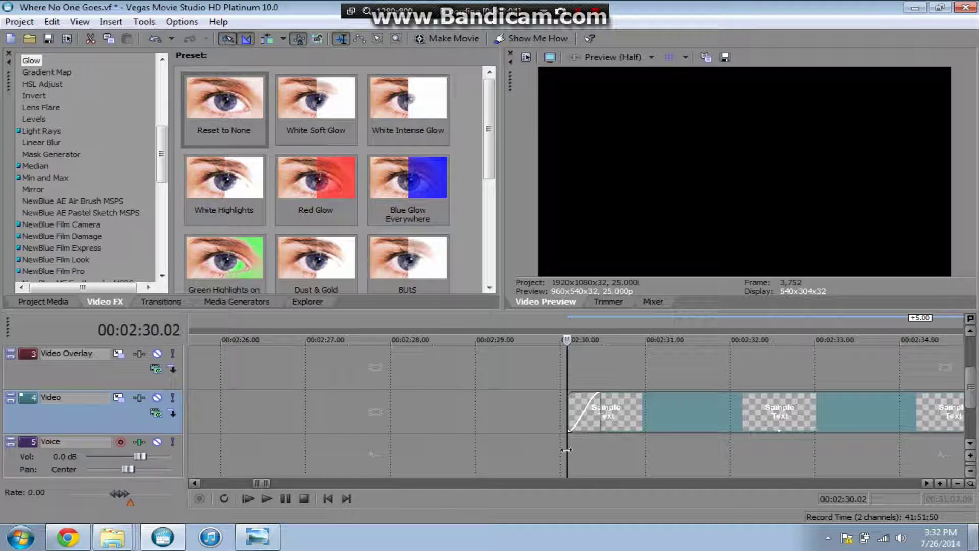
Open the Glow effect of the Sample Text clip and inspect its first keyframe at 00:00:00.00.
{"action": "left_click", "coordinate": [618, 412]}
{"action": "scroll", "coordinate": [617, 411], "scroll_direction": "down", "scroll_amount": 2}
{"action": "left_click", "coordinate": [744, 421]}
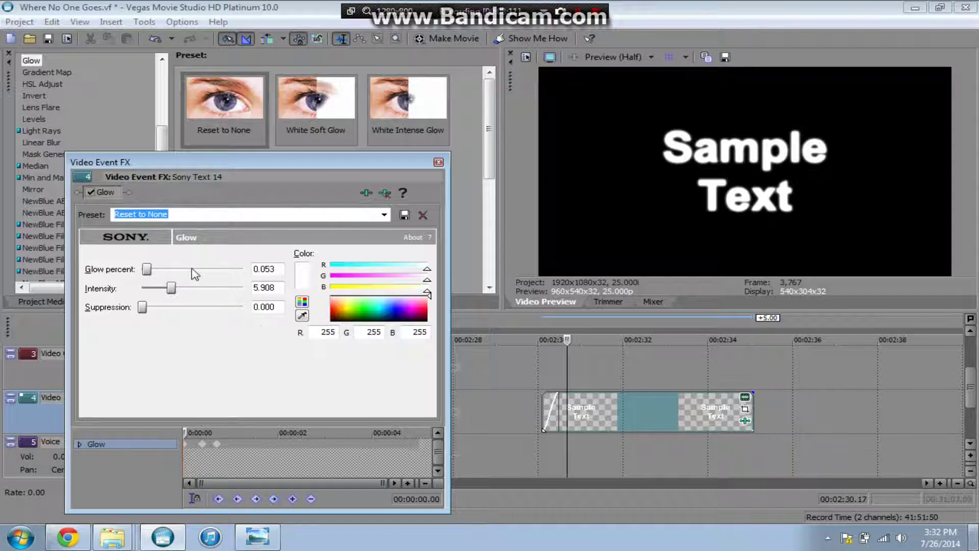
{"action": "left_click", "coordinate": [186, 443]}
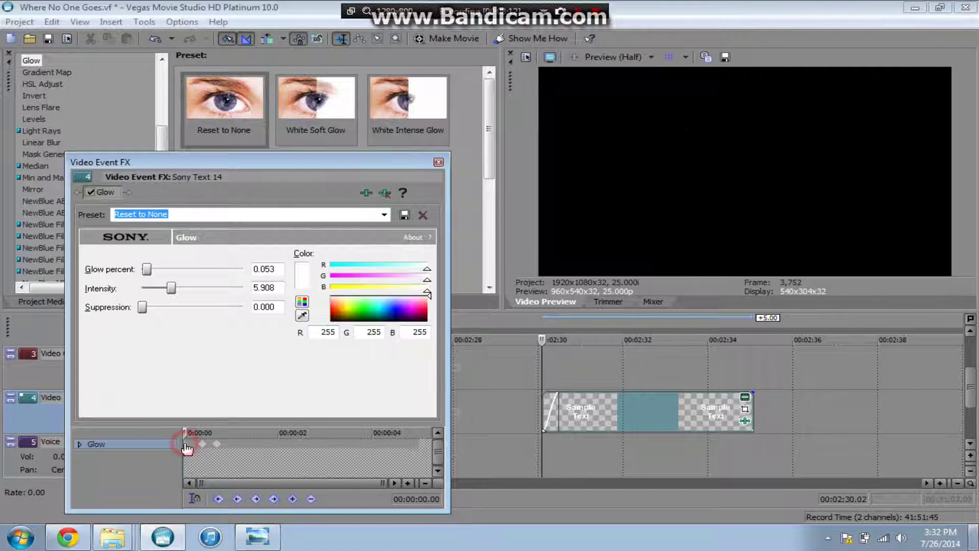
{"action": "scroll", "coordinate": [227, 468], "scroll_direction": "up", "scroll_amount": 3}
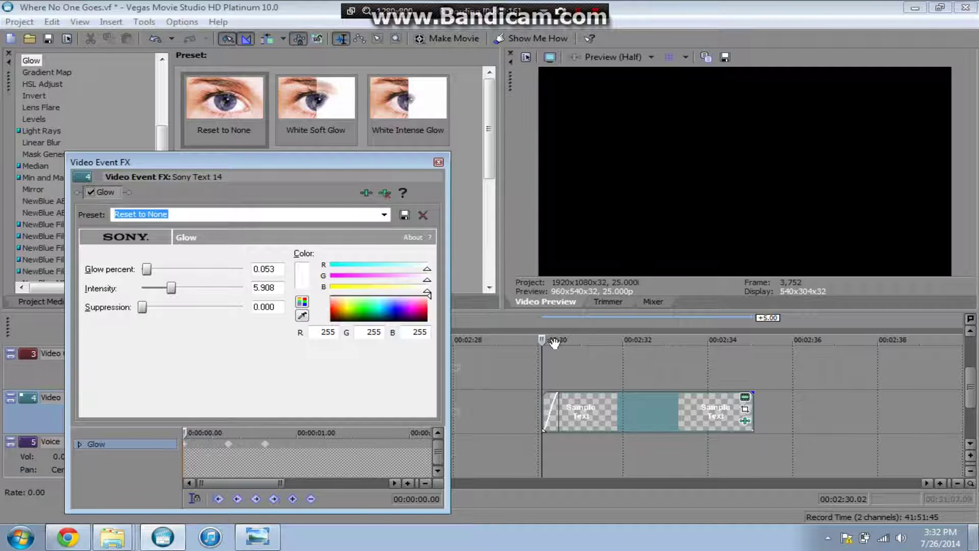
Remove the text clip's fade-in, try Glow percent 1.000 on the first keyframe, and set Glow percent to 0.083 and Intensity to 5.756.
{"action": "left_click_drag", "start_coordinate": [554, 412], "coordinate": [531, 415]}
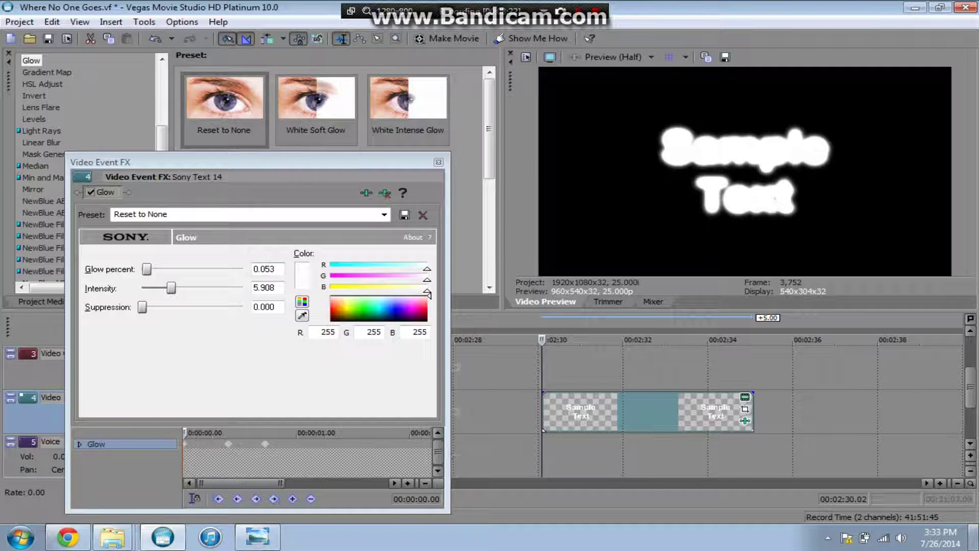
{"action": "left_click_drag", "start_coordinate": [147, 268], "coordinate": [267, 268]}
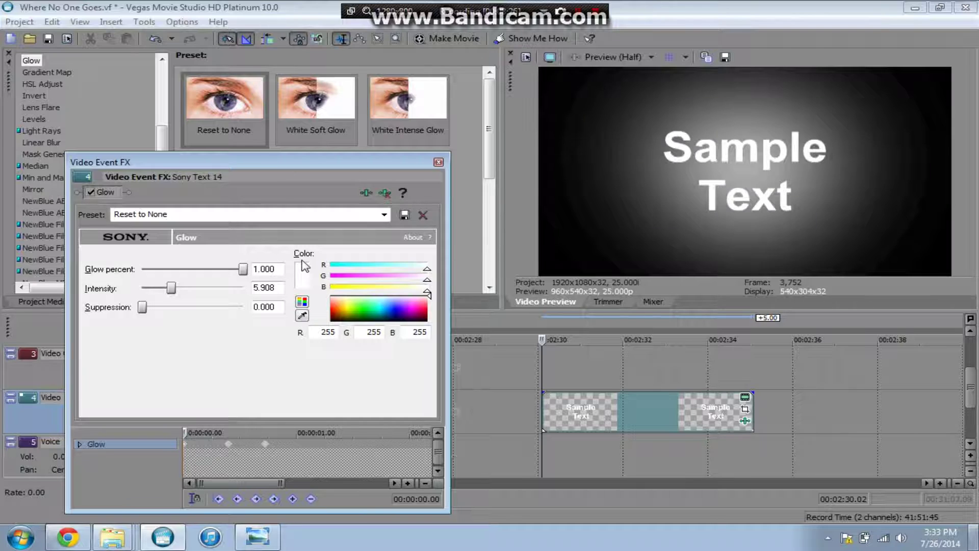
{"action": "left_click_drag", "start_coordinate": [244, 269], "coordinate": [154, 284]}
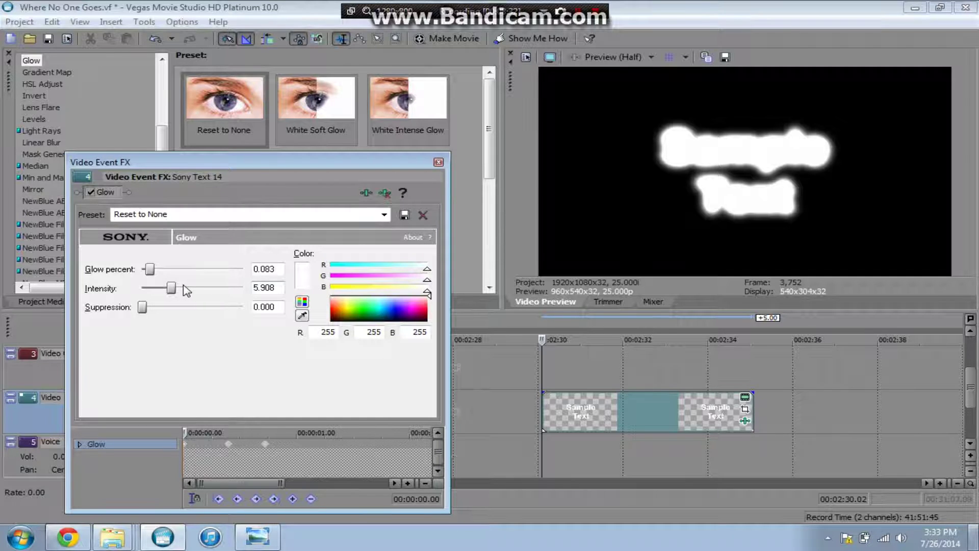
{"action": "mouse_move", "coordinate": [168, 285]}
{"action": "left_mouse_down"}
{"action": "mouse_move", "coordinate": [254, 287]}
{"action": "mouse_move", "coordinate": [170, 289]}
{"action": "left_mouse_up"}
Add a fade-in to the start of the text clip again, ending it at the Glow keyframe at 00:00:00.10.
{"action": "left_click", "coordinate": [539, 390]}
{"action": "left_click_drag", "start_coordinate": [538, 390], "coordinate": [569, 392]}
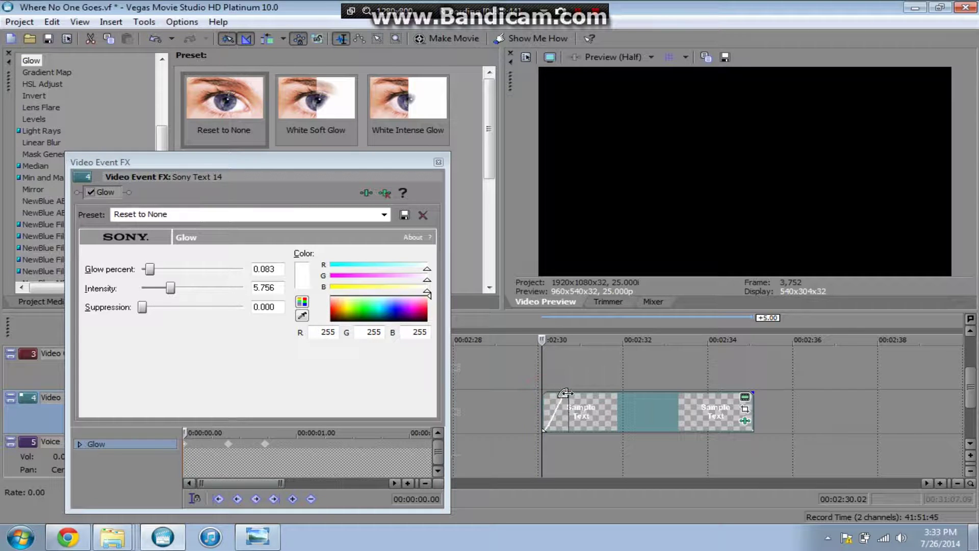
{"action": "left_click", "coordinate": [229, 444]}
{"action": "left_click_drag", "start_coordinate": [568, 418], "coordinate": [557, 412]}
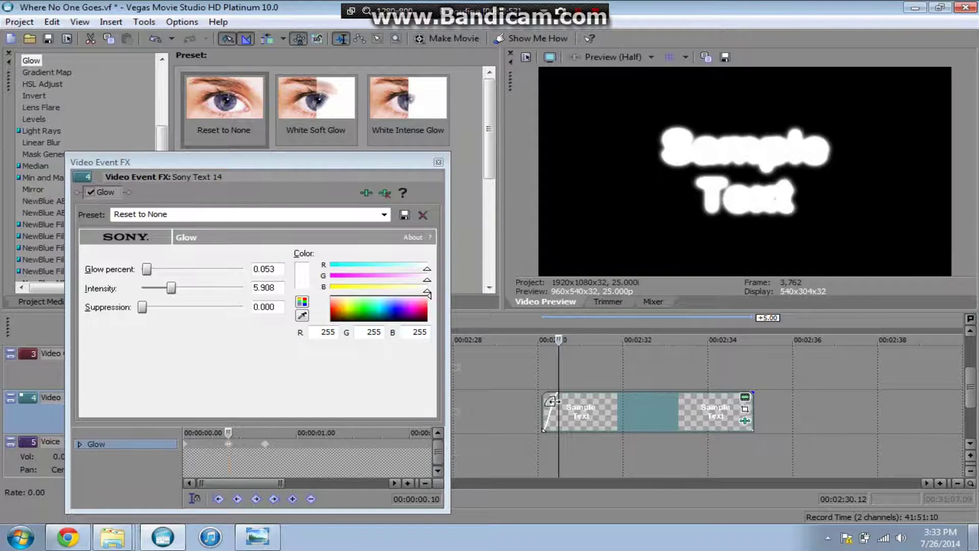
{"action": "left_click_drag", "start_coordinate": [552, 401], "coordinate": [552, 401]}
Inspect the last Glow keyframe at 00:00:00.18, play the text's fade-in from 00:02:30.02, and close the Glow settings.
{"action": "left_click", "coordinate": [266, 445]}
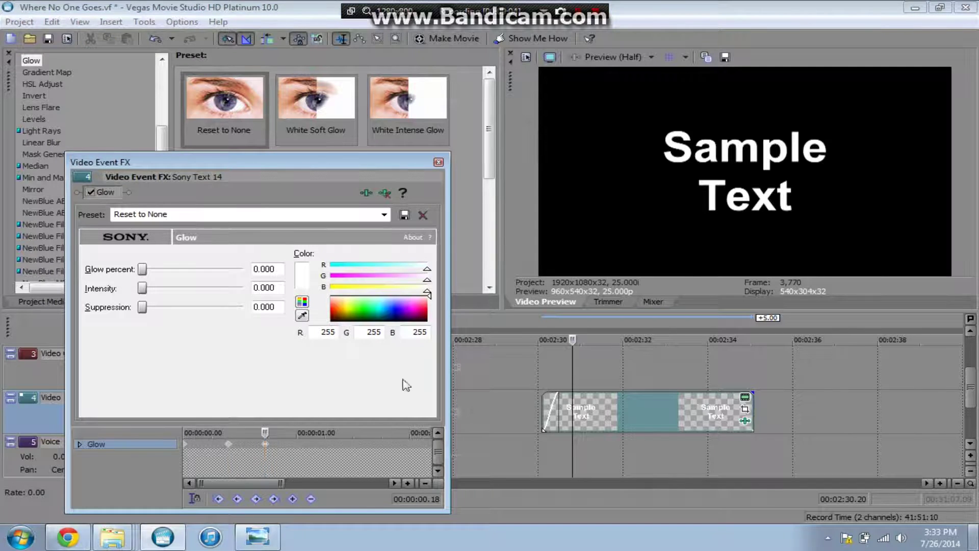
{"action": "left_click", "coordinate": [383, 217]}
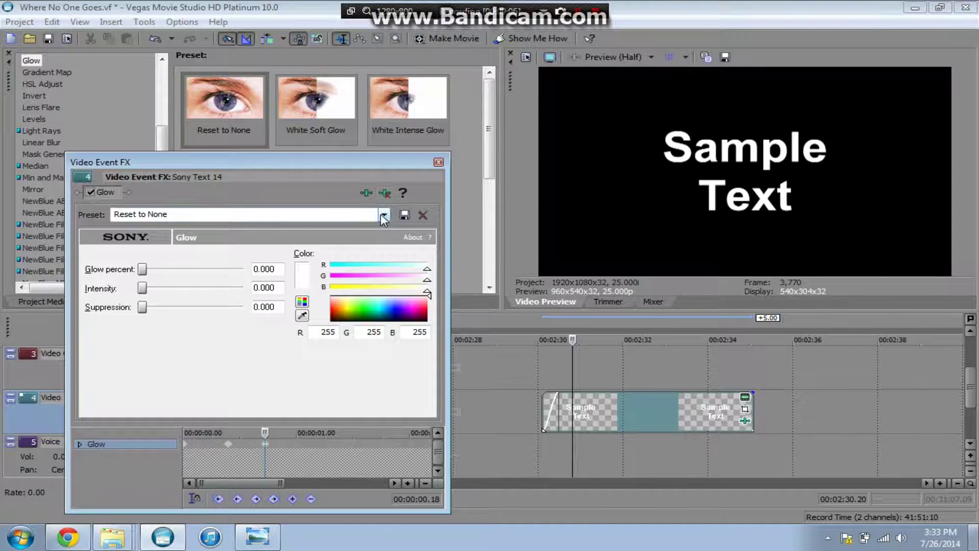
{"action": "left_click", "coordinate": [546, 406]}
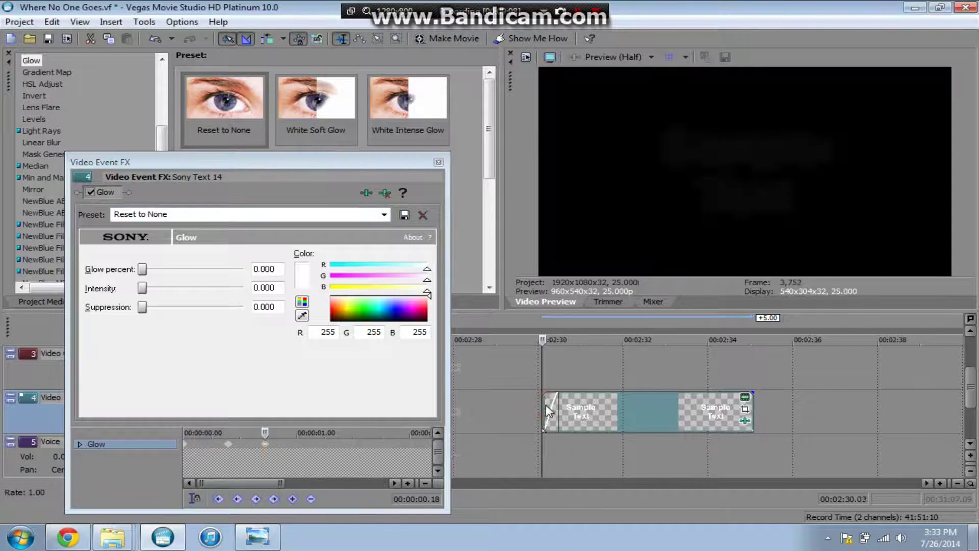
{"action": "key", "text": "space"}
{"action": "left_click", "coordinate": [438, 162]}
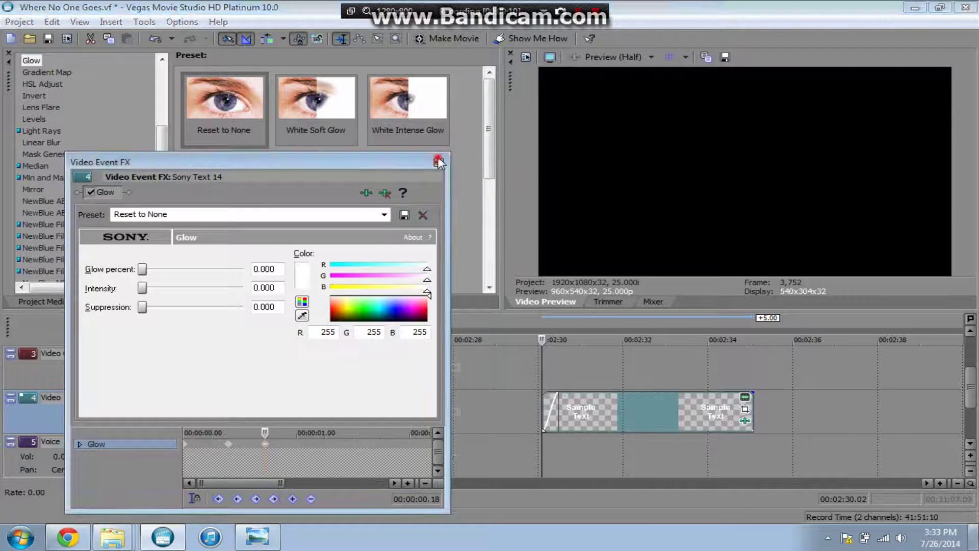